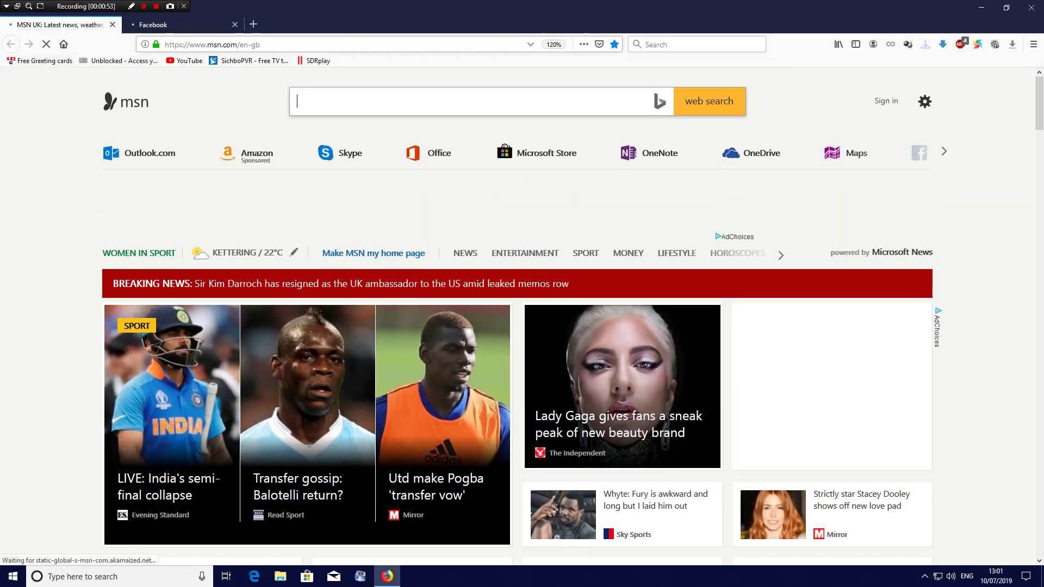
scroll(517, 327, "down", 2)
scroll(518, 326, "down", 5)
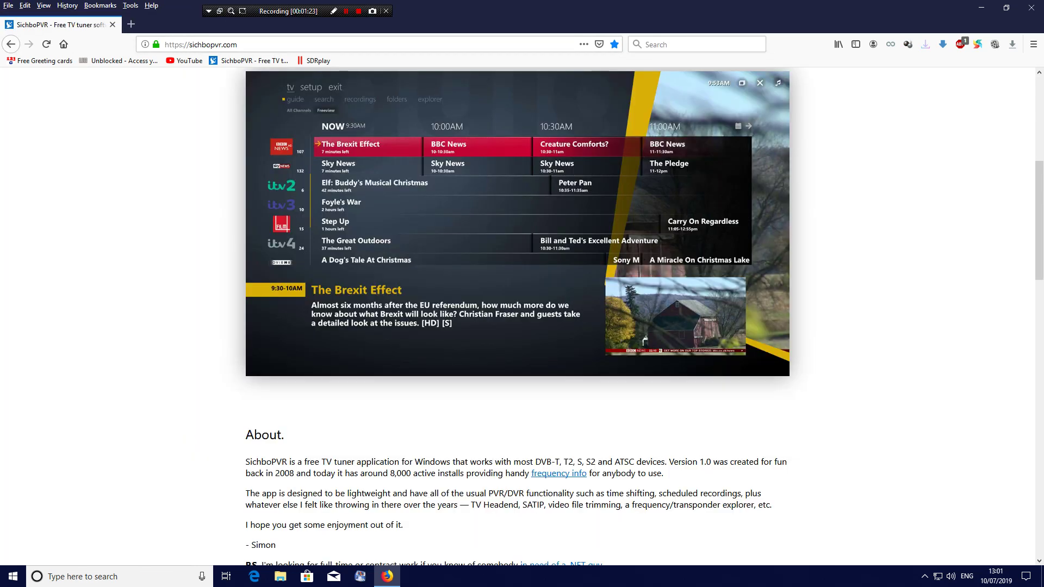
scroll(518, 326, "down", 2)
scroll(517, 326, "up", 4)
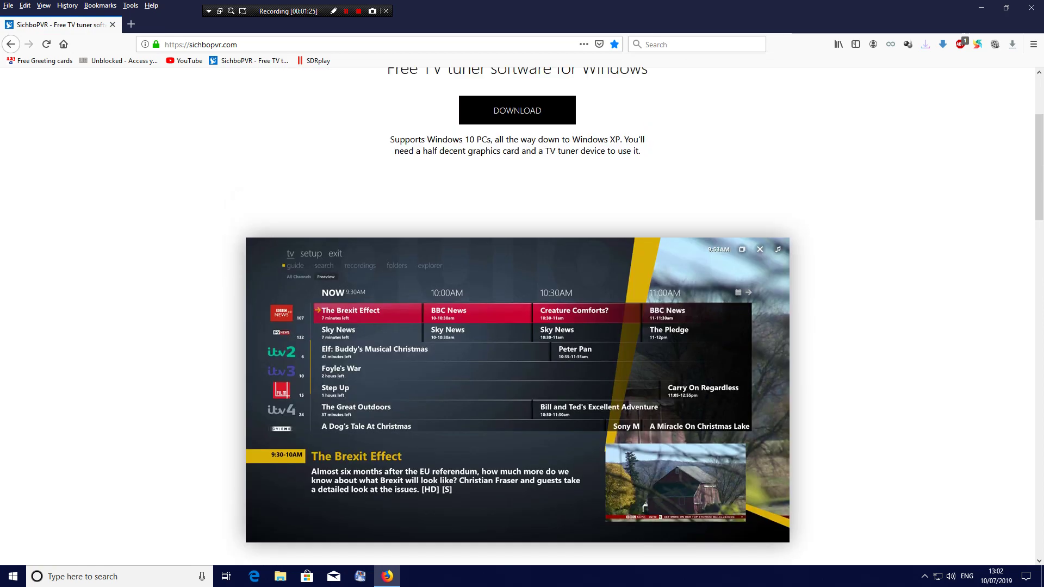
scroll(517, 326, "up", 2)
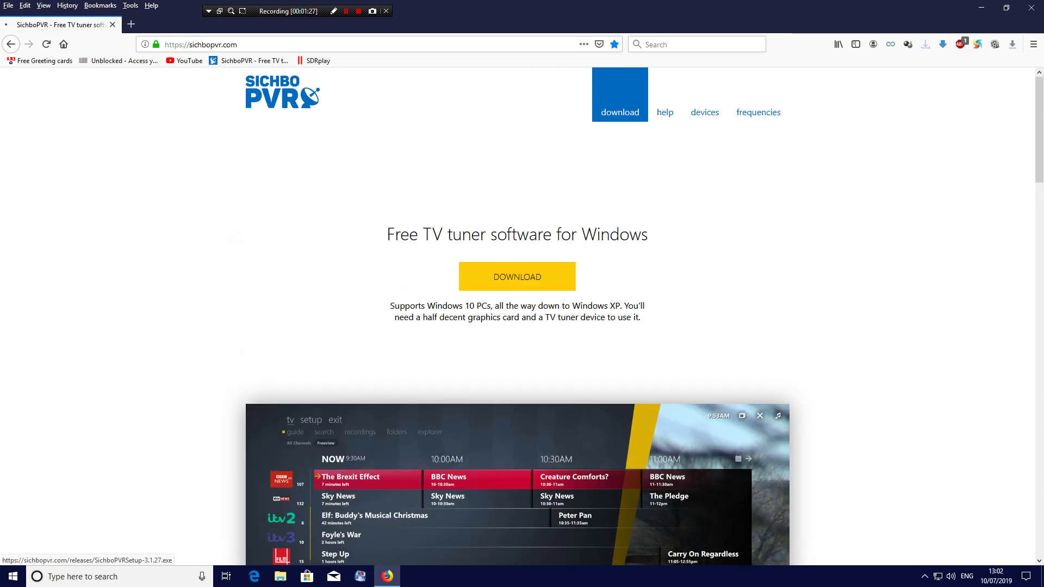
Step: Save SichboPVRSetup-3.1.27.exe from the SichboPVR site and run it from Firefox's Downloads panel
left_click(517, 276)
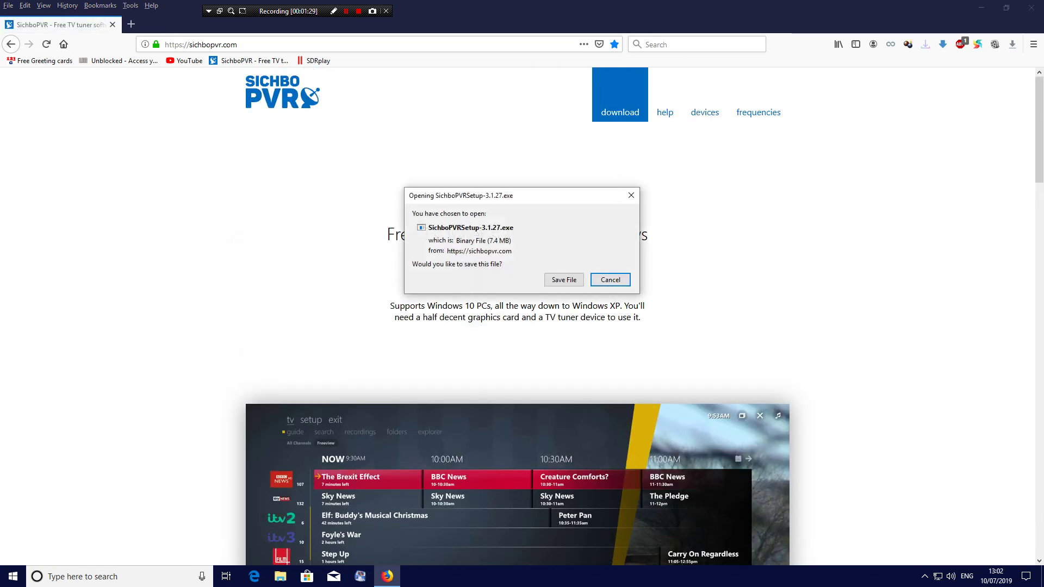
left_click(564, 280)
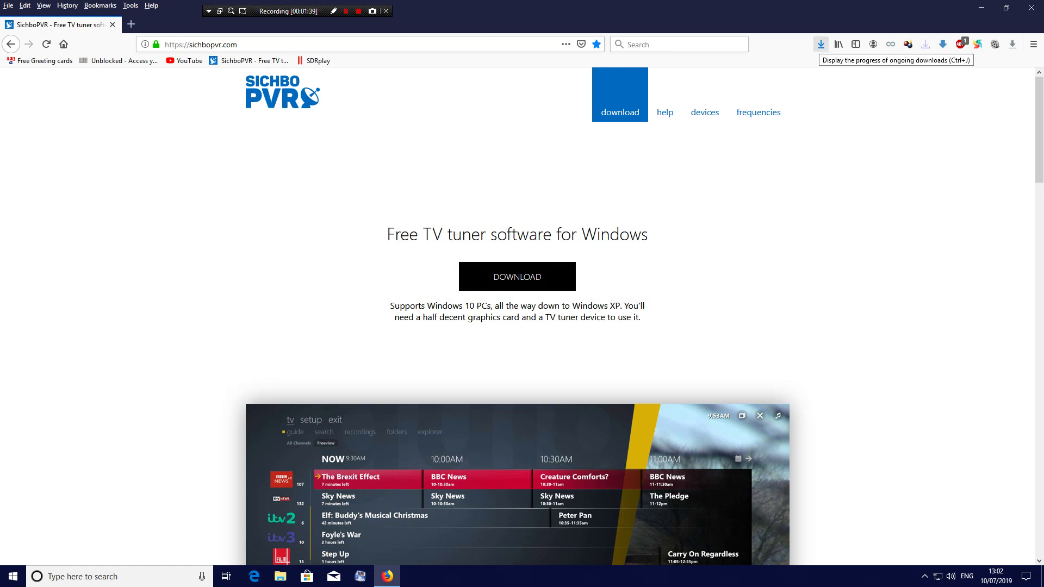
left_click(820, 44)
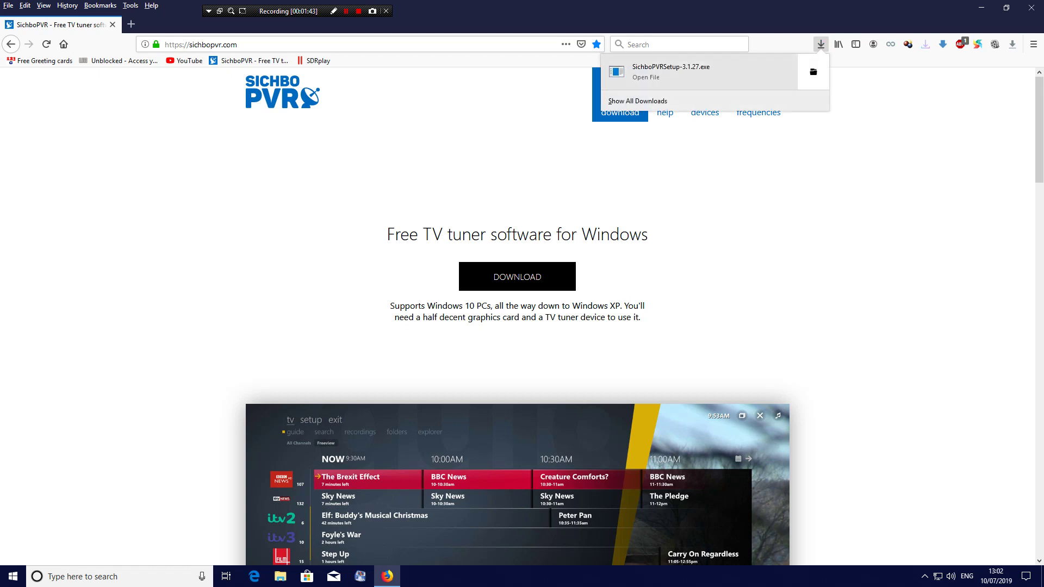
left_click(691, 68)
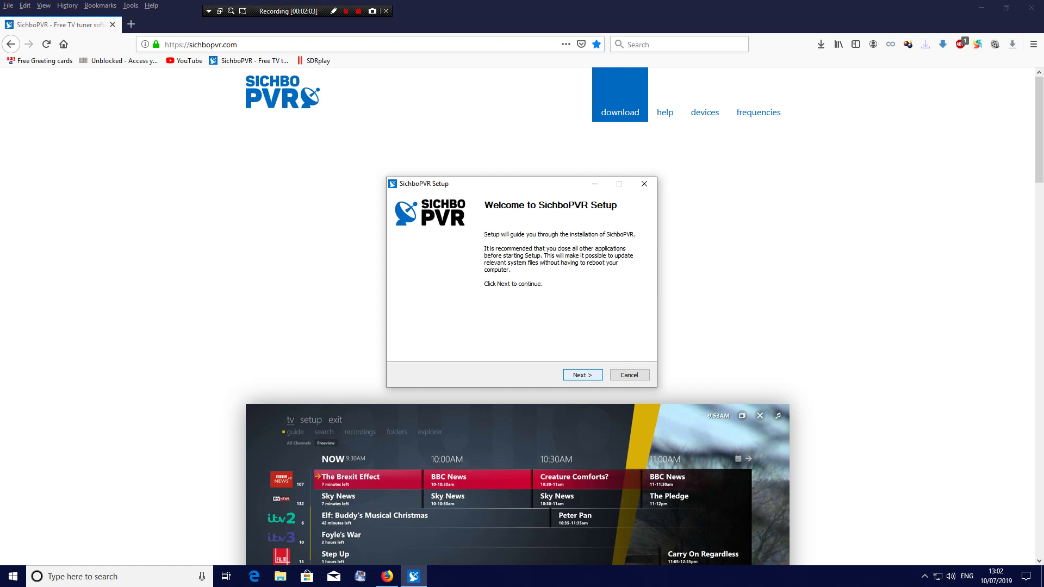
Step: Install SichboPVR to the default Program Files folder with 'Run SichboPVR now' unticked
key("Return")
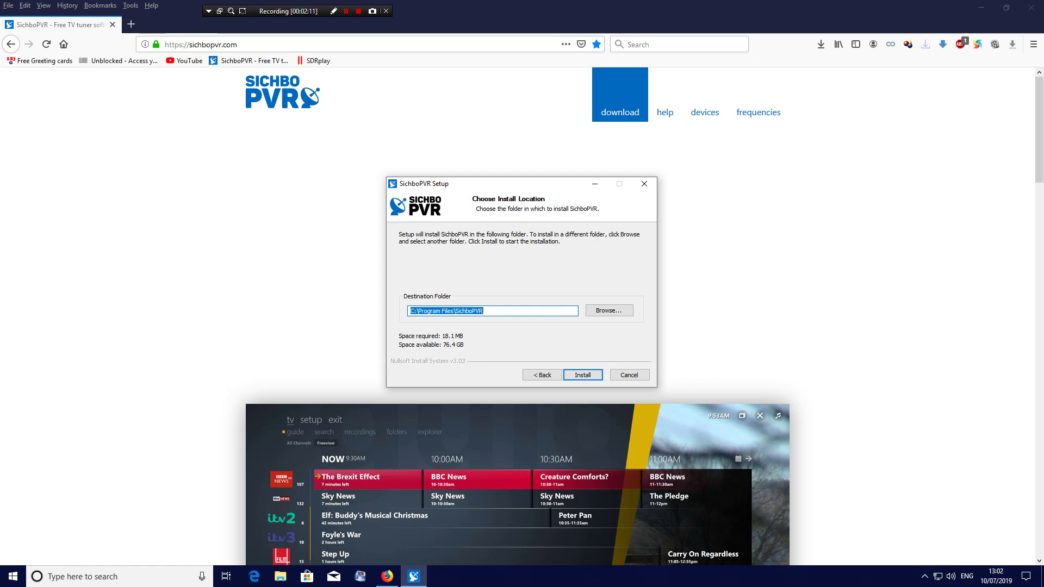
key("Return")
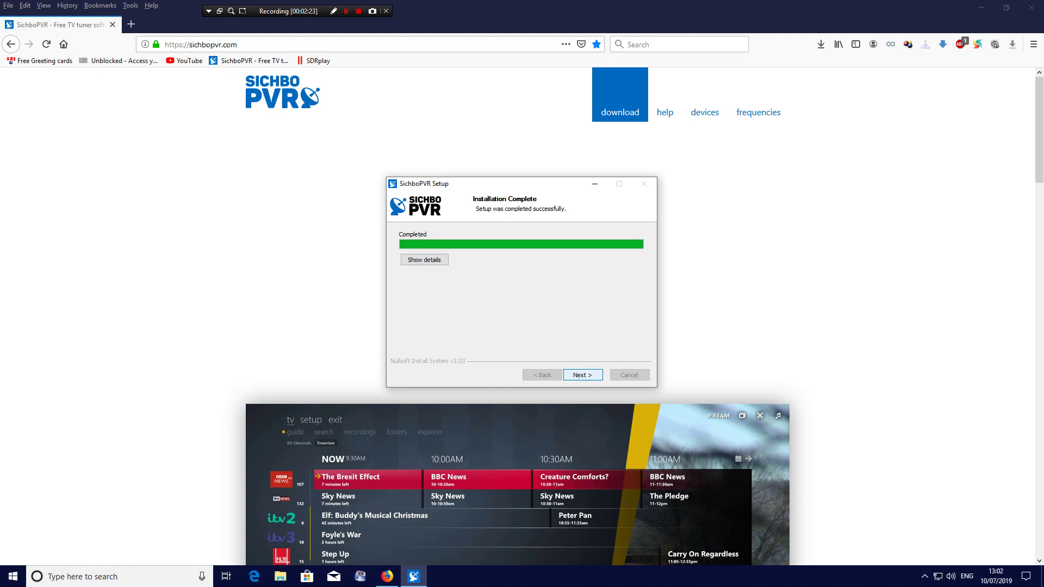
key("Return")
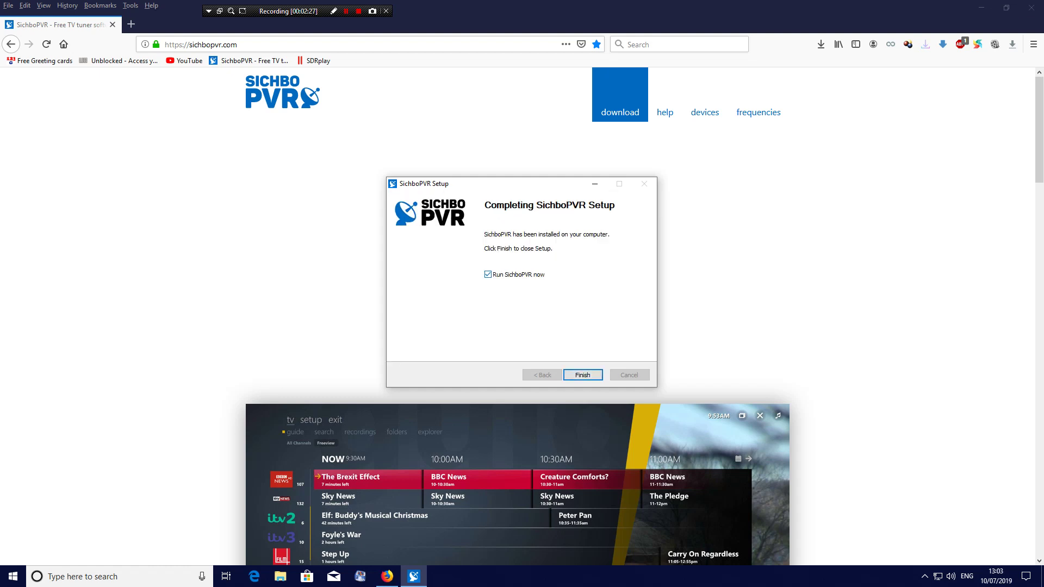
left_click(487, 274)
key("Return")
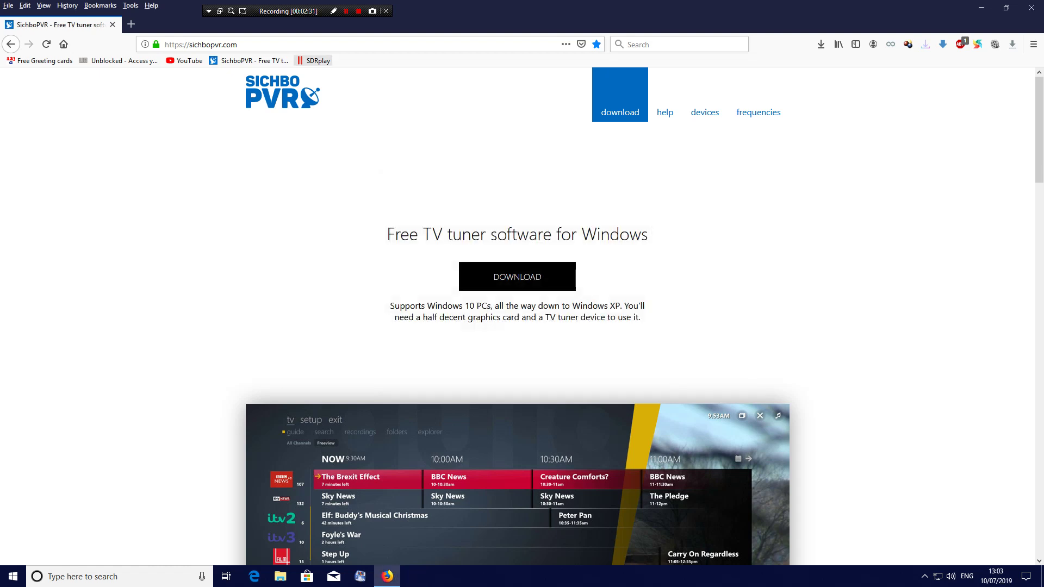
Step: Download the MIRICS DVB-T DEMODULATOR installer from SDRplay's Downloads page
left_click(315, 60)
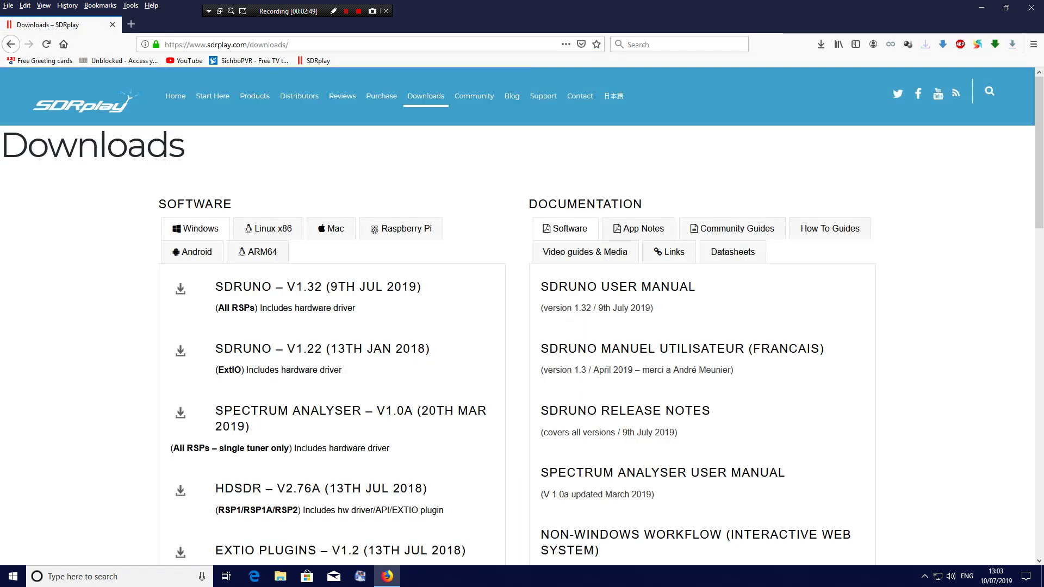
scroll(522, 326, "down", 3)
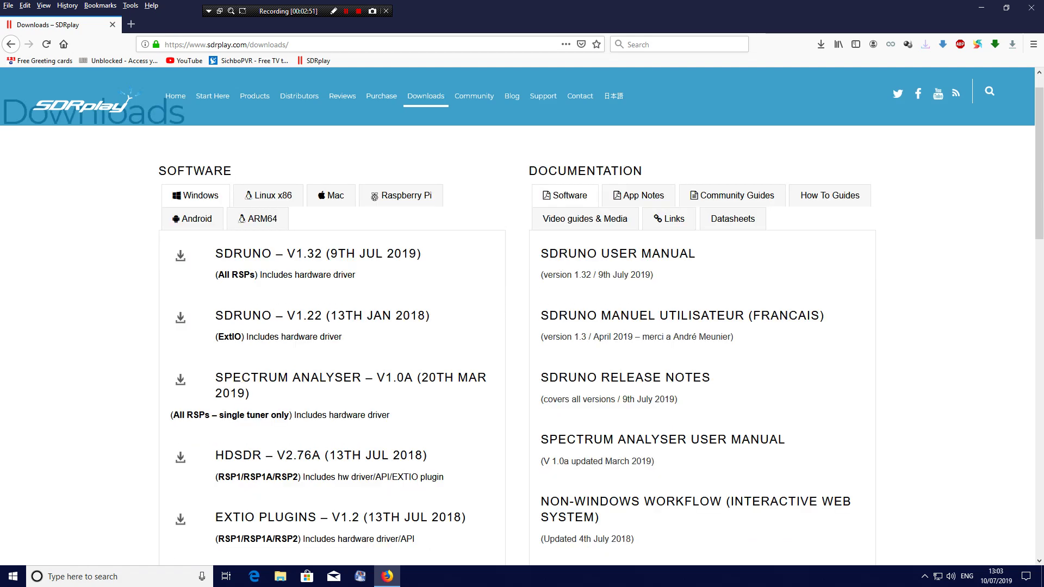
scroll(522, 326, "down", 3)
scroll(522, 326, "down", 2)
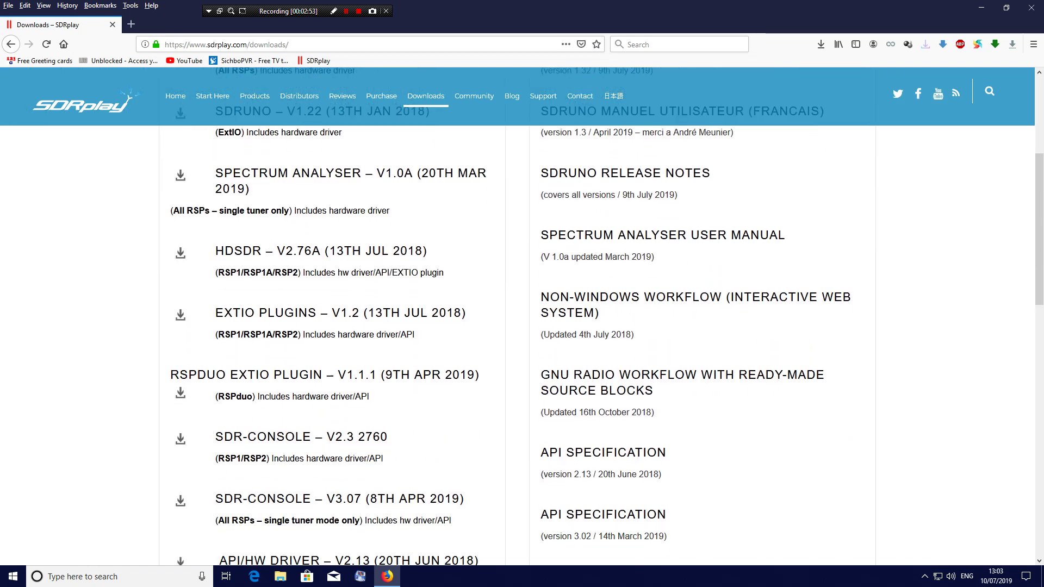
scroll(522, 326, "down", 2)
scroll(522, 326, "down", 1)
scroll(522, 326, "down", 2)
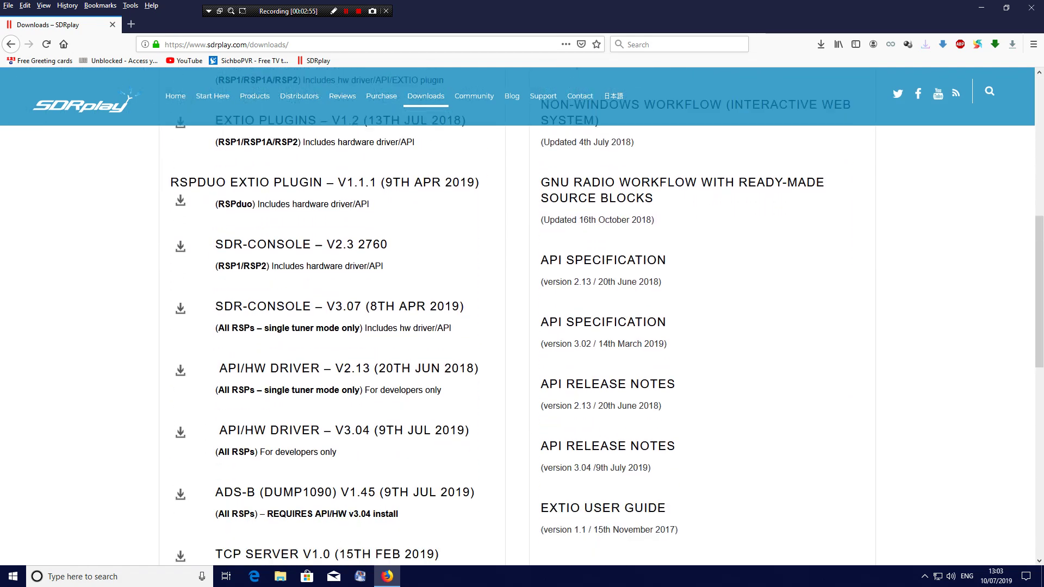
scroll(522, 327, "down", 2)
scroll(523, 326, "down", 2)
scroll(522, 326, "down", 2)
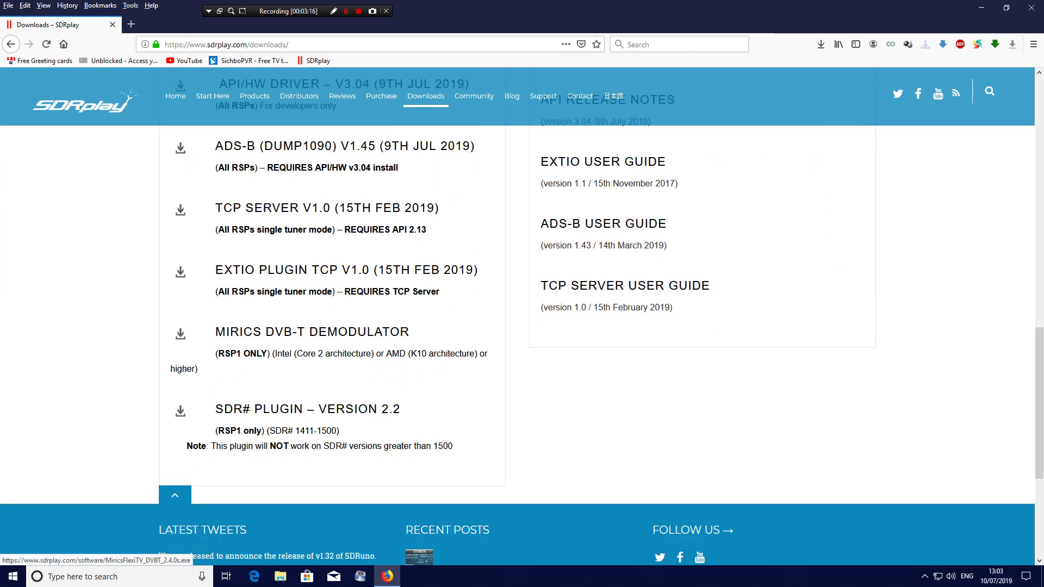
left_click(312, 333)
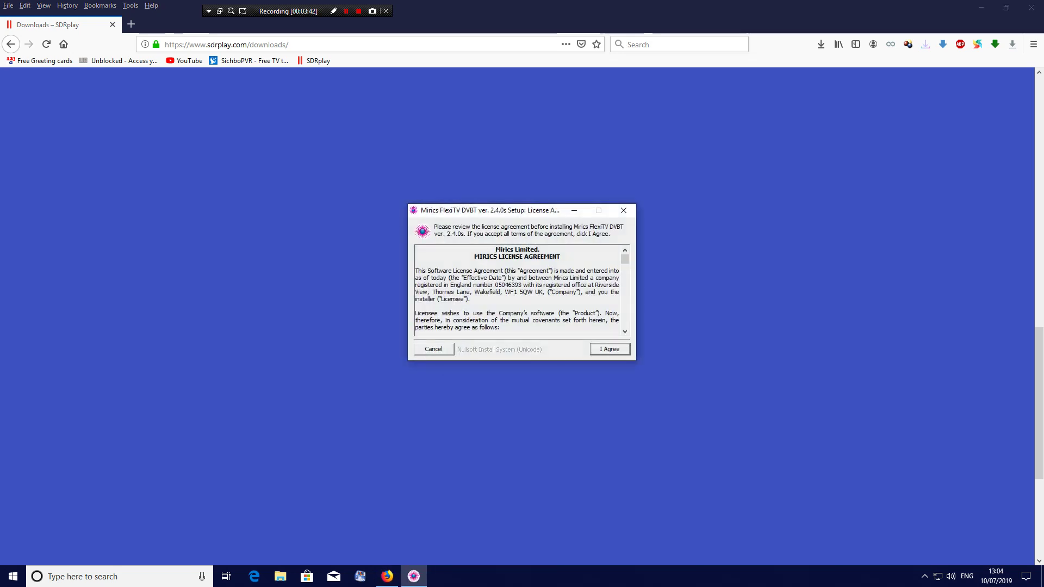
Step: Accept the Mirics FlexiTV DVBT 2.4.0s license to install the driver, then close Firefox
key("Return")
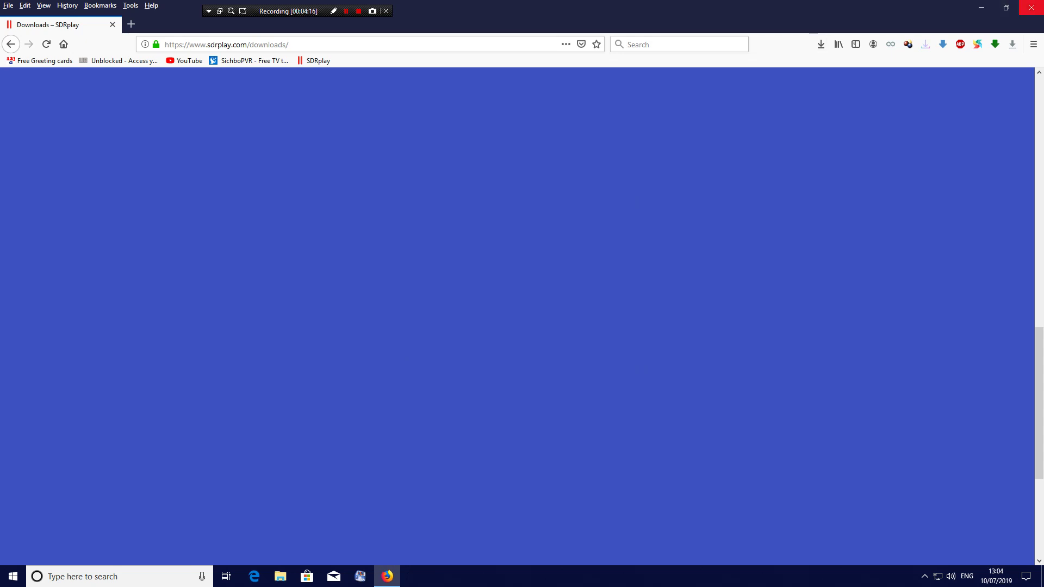
left_click(1031, 8)
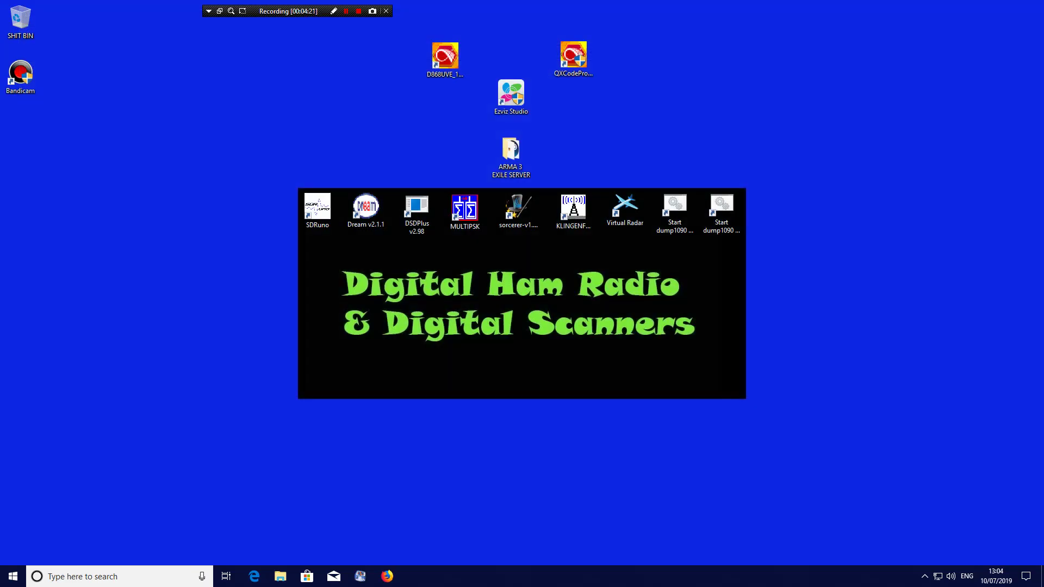
Step: Open the Start menu to see the newly installed SichboPVR and Mirics FlexiTV DVBT apps
left_click_drag(278, 11, 129, 11)
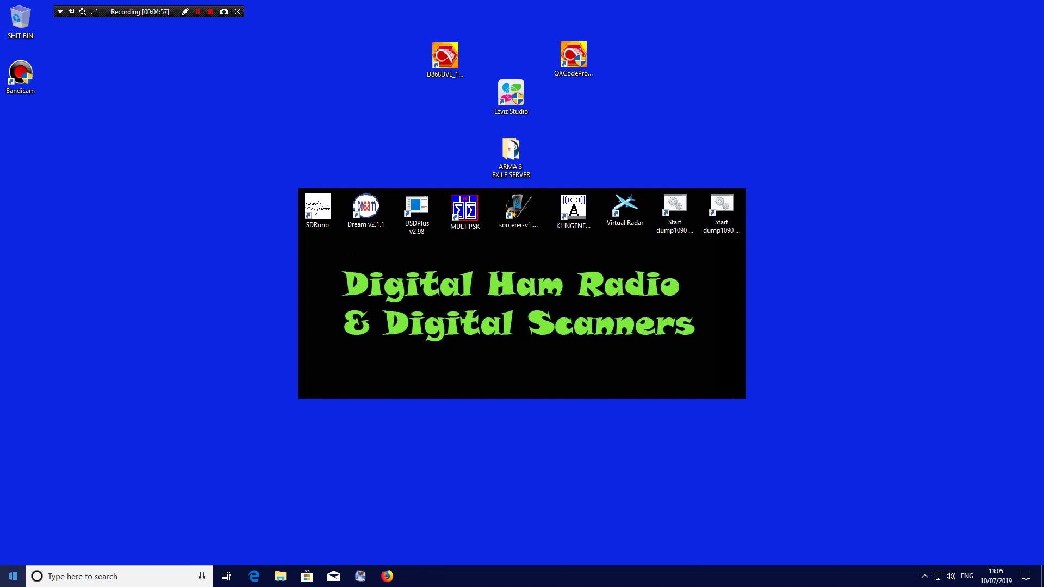
left_click(13, 576)
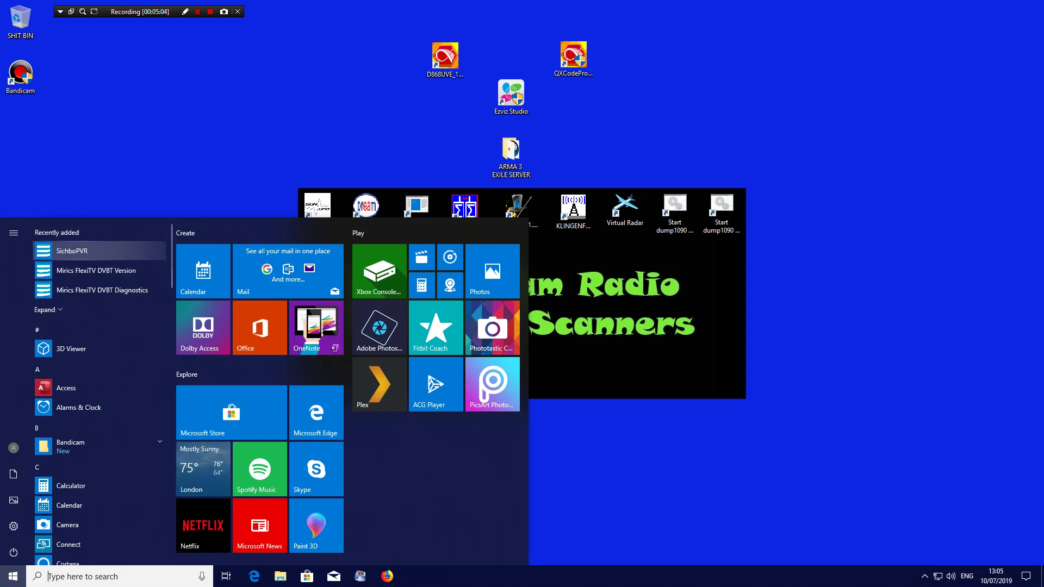
Step: Launch SichboPVR from the Start menu's Recently added list
left_click(81, 251)
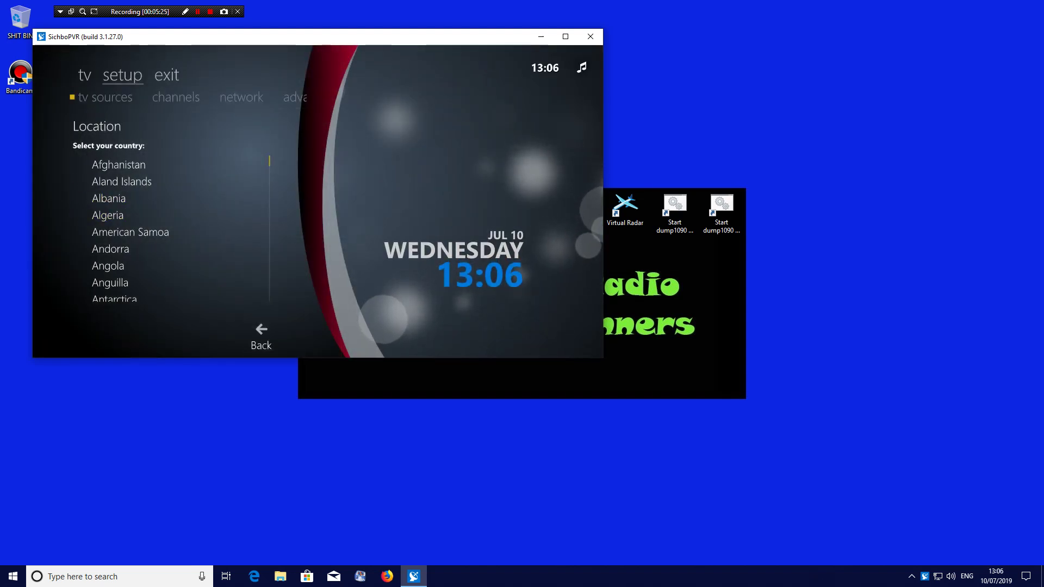
scroll(163, 232, "down", 10)
scroll(163, 233, "down", 10)
scroll(163, 232, "down", 10)
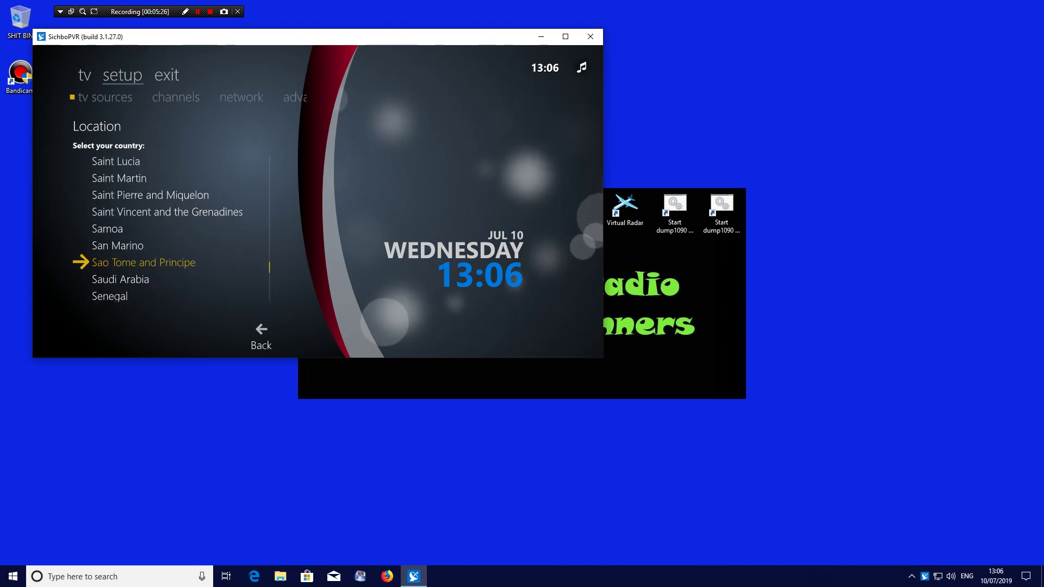
scroll(163, 232, "down", 3)
Step: Select United Kingdom as the country in the TV Sources location setup
key("Down")
key("Down")
key("Down")
key("Down")
key("Down")
key("Down")
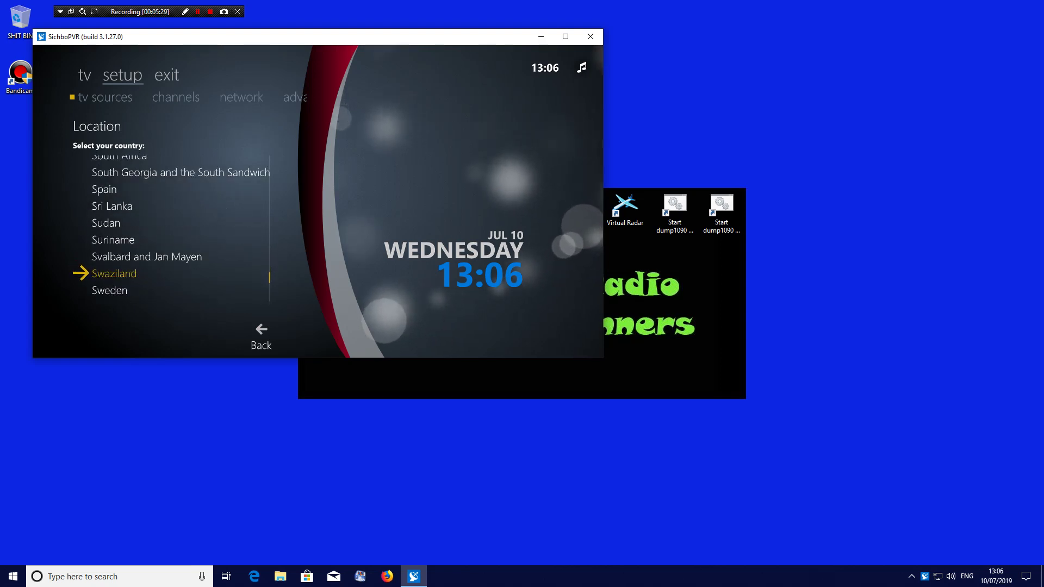
key("Down")
key("Down")
key("Down")
key("Down")
key("Down")
key("Down")
key("Down")
key("Down")
key("Down")
key("Down")
key("Down")
key("Down")
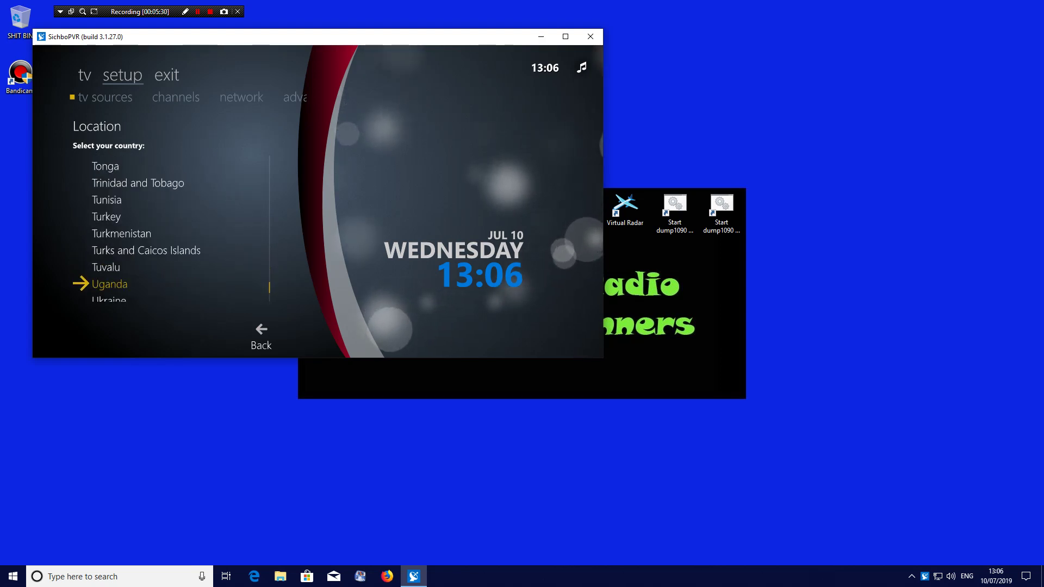
key("Down")
key("Down")
key("Down")
key("Down")
key("Down")
key("Down")
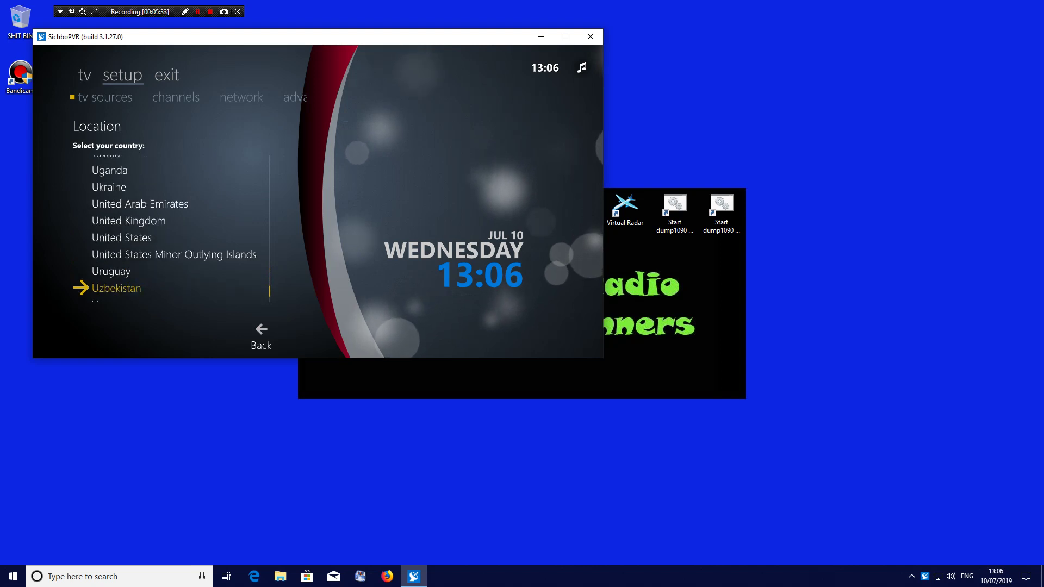
key("Up")
key("Up")
key("Up")
key("Up")
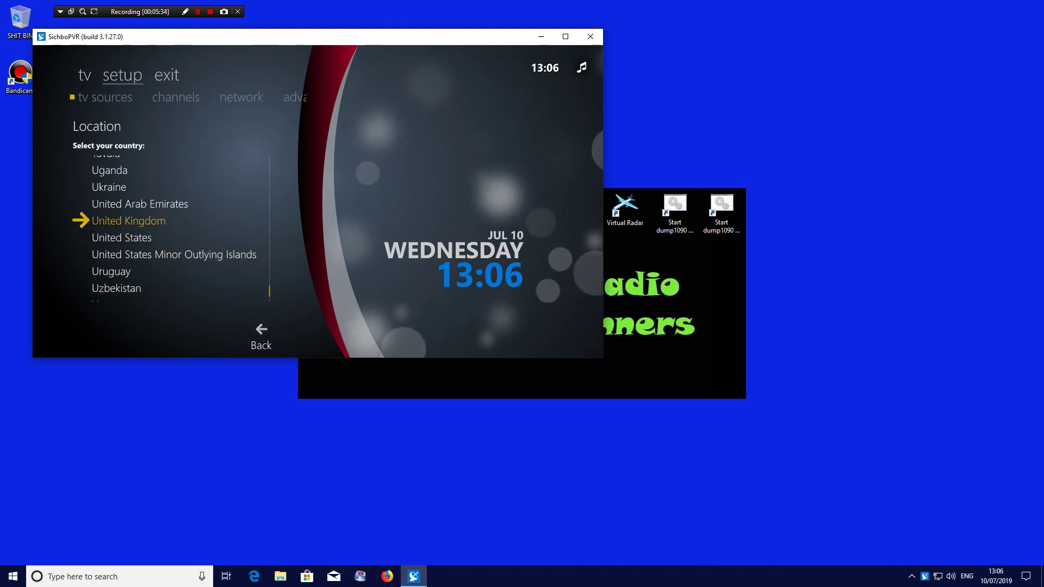
key("Return")
Step: Scroll the UK region list down to Northamptonshire and select it
key("Down")
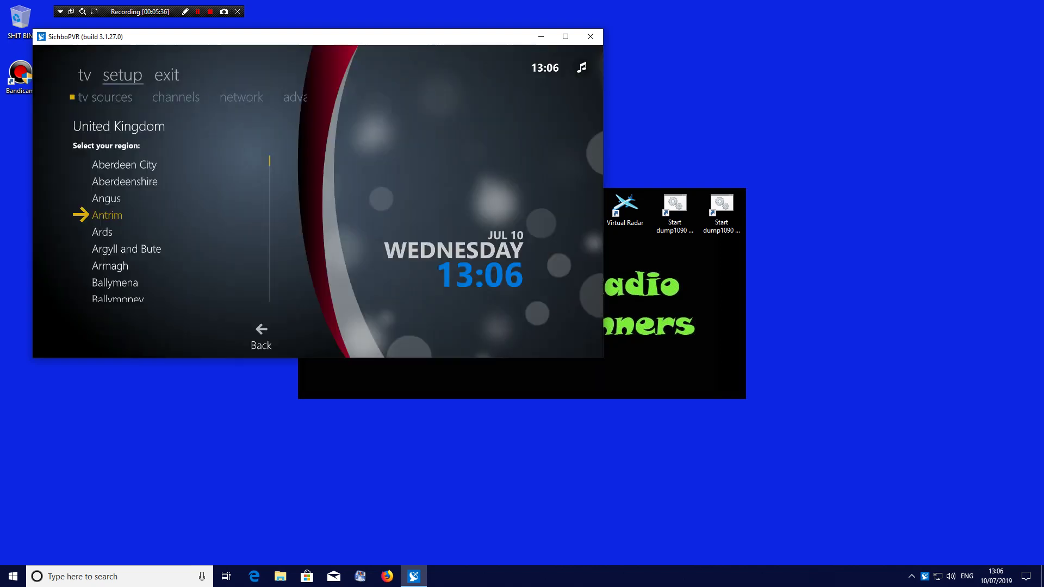
key("Return")
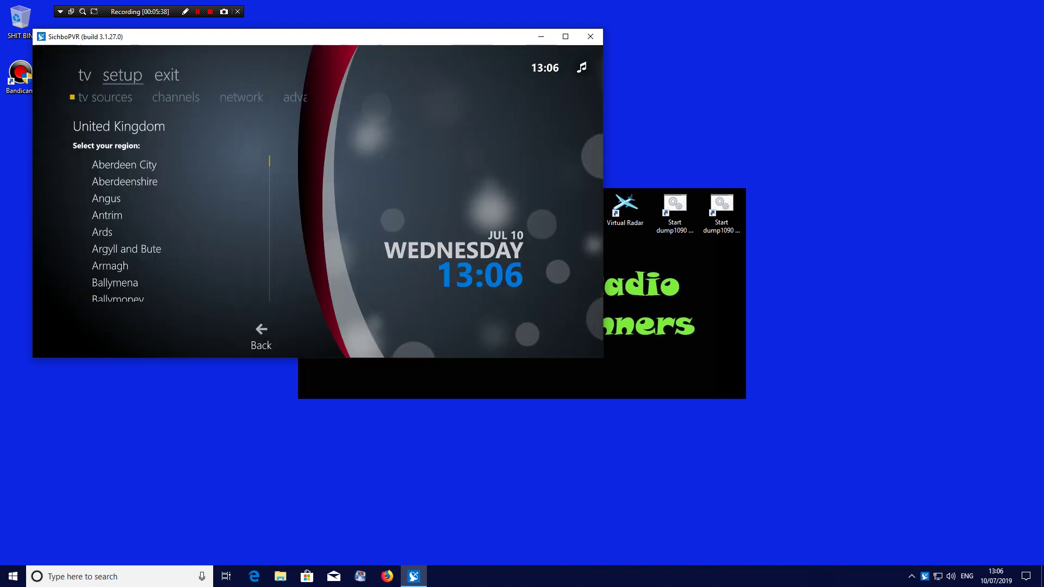
key("Down")
key("Down")
key("Down")
key("Down")
key("Down")
key("Down")
key("Down")
key("Down")
key("Down")
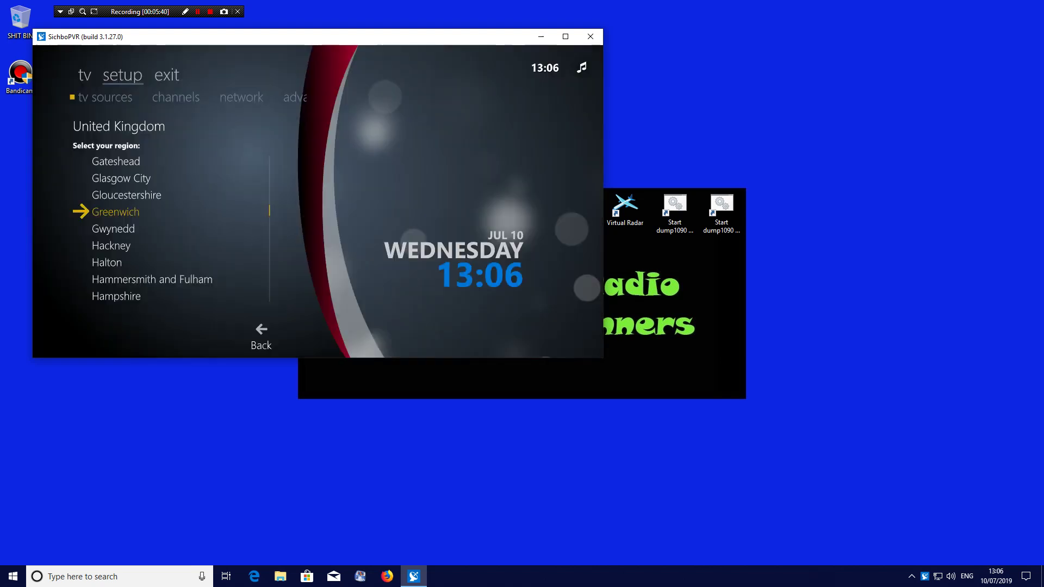
key("Down")
key("Down")
key("Down")
key("Down")
key("Down")
key("Down")
key("Down")
key("Down")
key("Down")
key("Down")
key("Down")
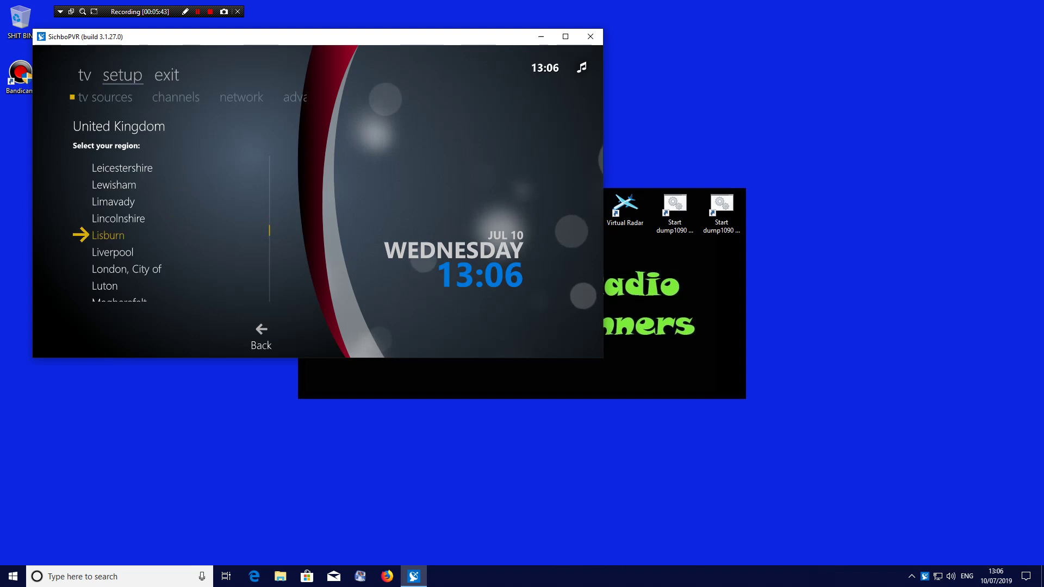
key("Down")
key("Down")
key("Down")
key("Down")
key("Down")
key("Down")
key("Down")
key("Down")
key("Down")
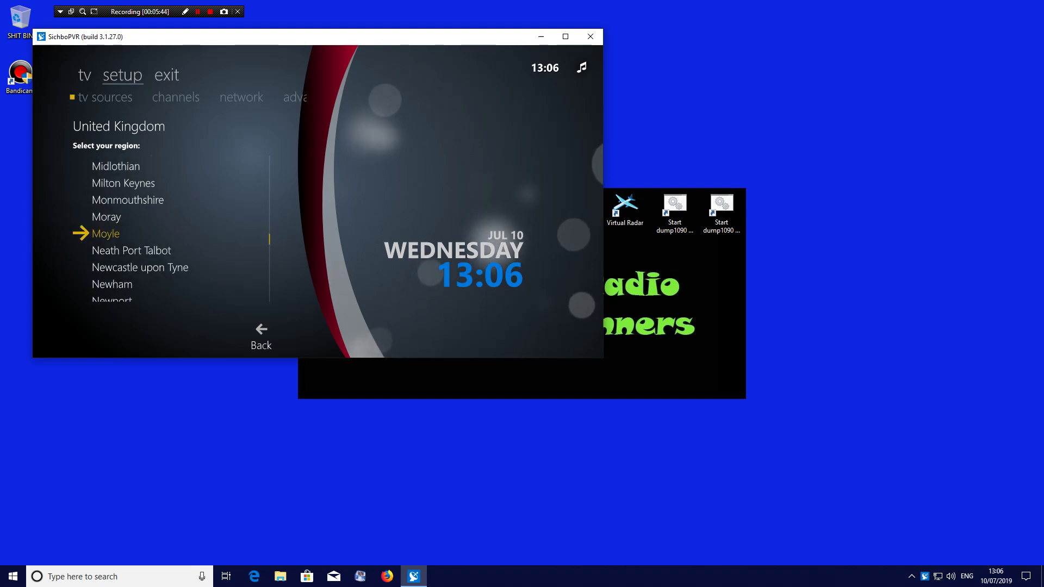
key("Down")
key("Down")
key("Down")
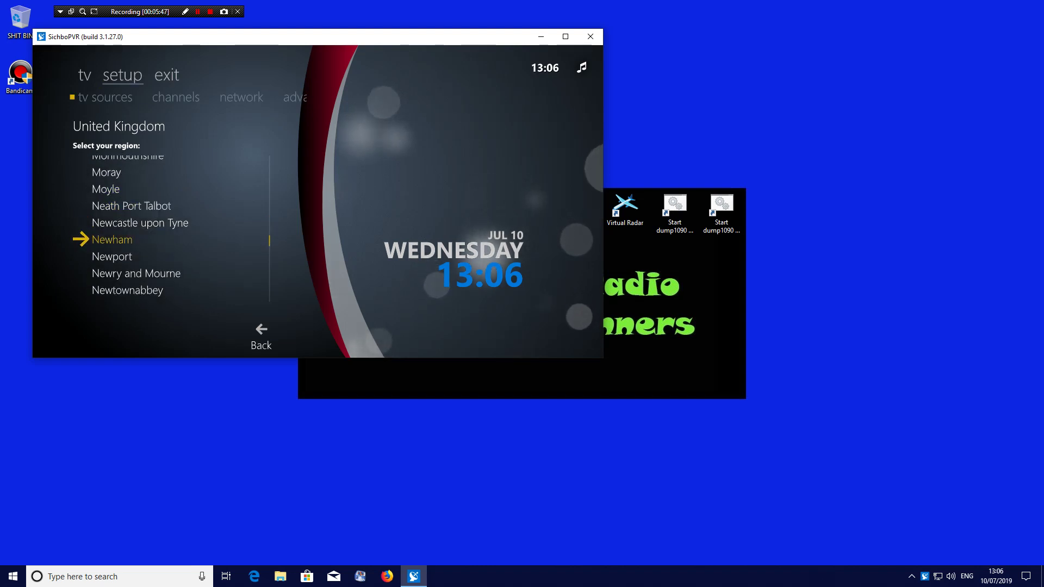
key("Down")
key("Down")
key("Down")
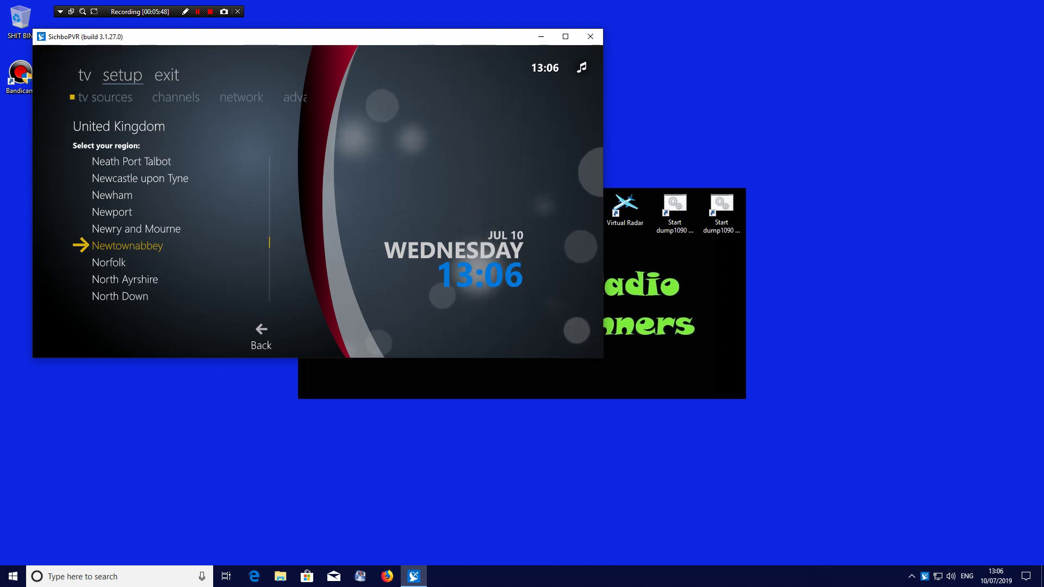
key("Down")
key("Down")
key("Down")
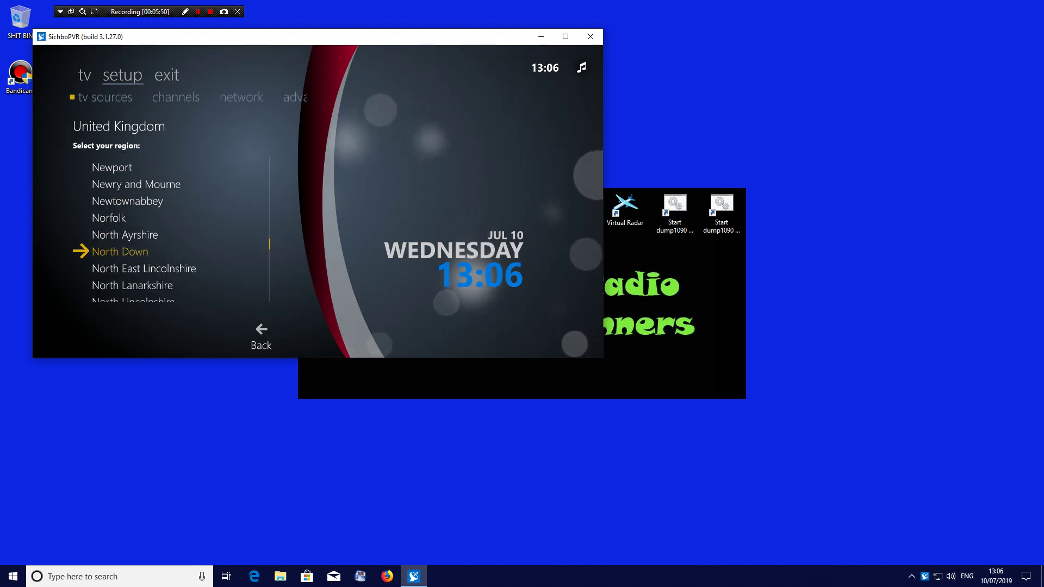
key("Up")
key("Up")
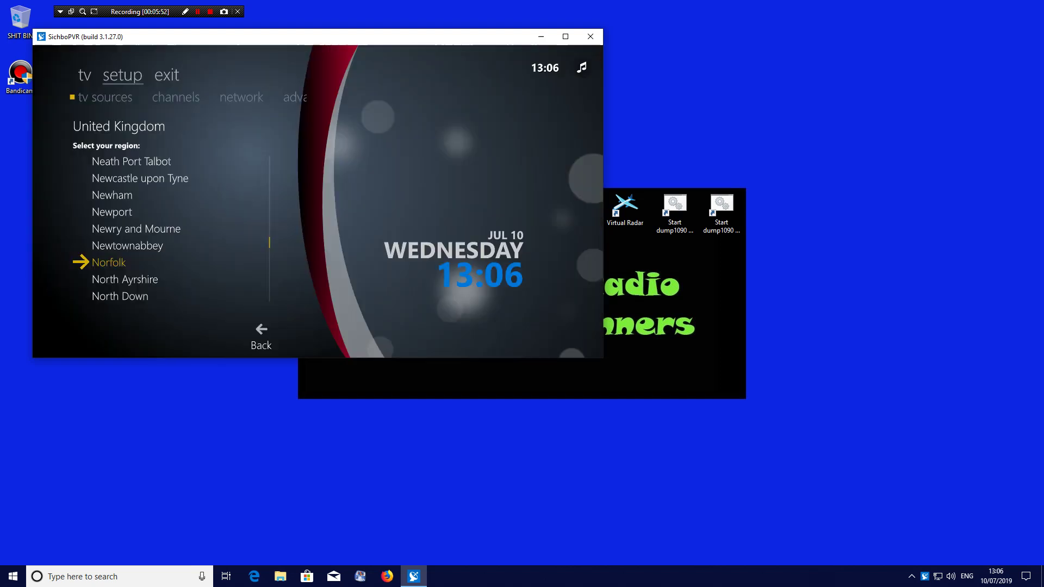
key("Down")
key("Down")
key("Down")
key("Down")
key("Down")
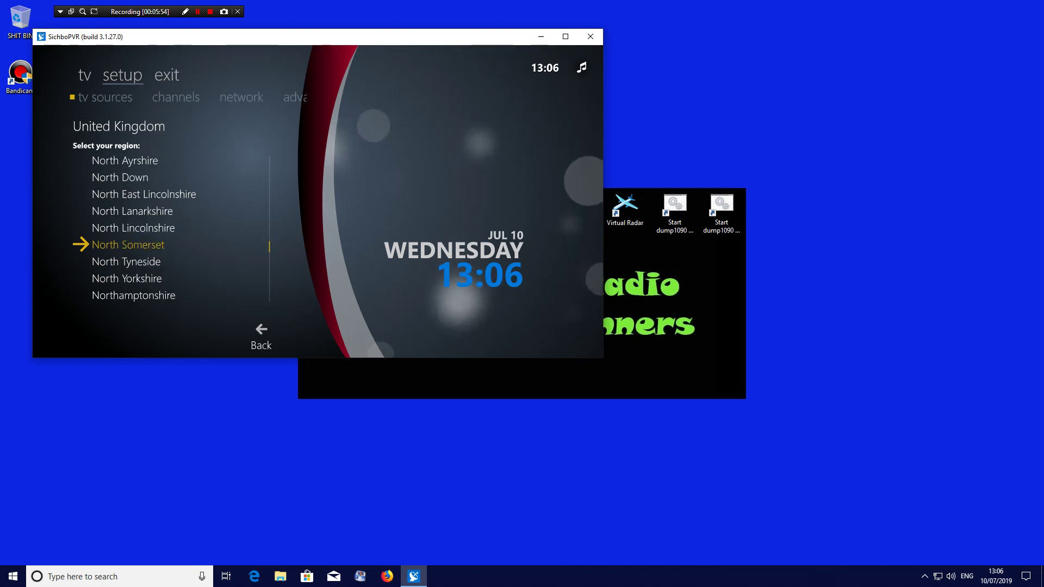
key("Down")
key("Down")
key("Down")
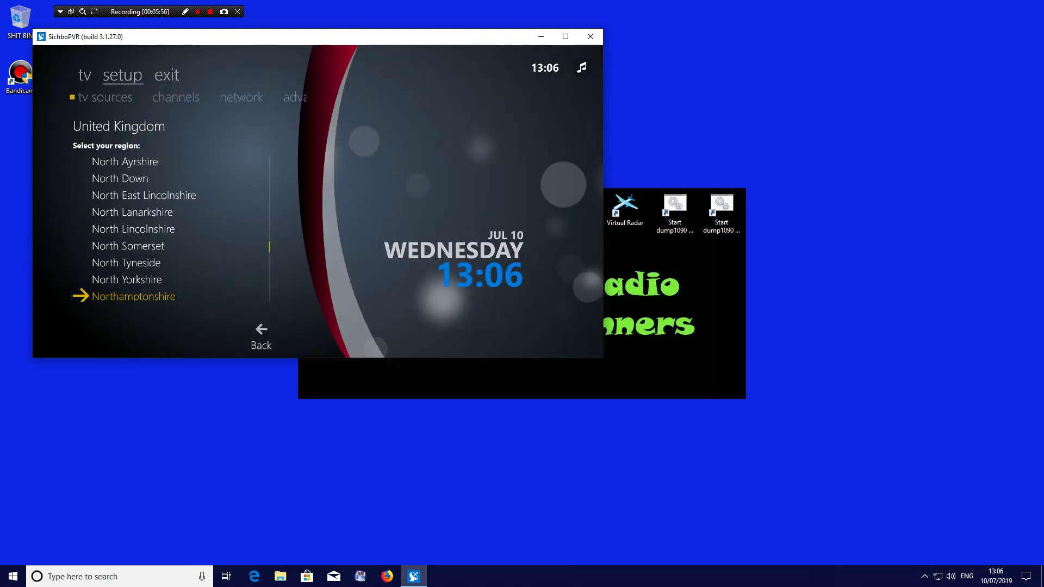
key("Return")
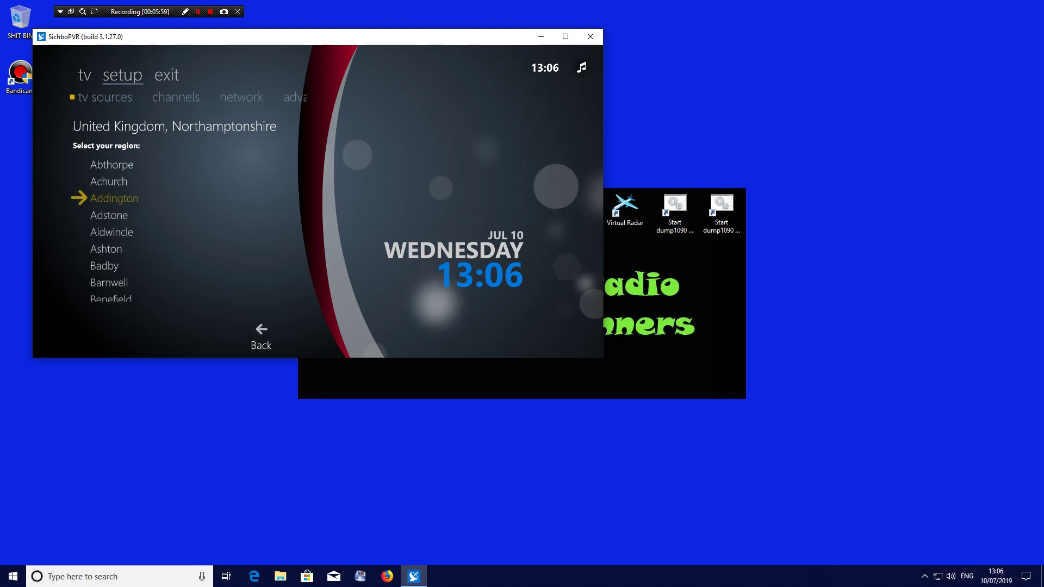
Step: Select Northampton from the Northamptonshire towns and confirm it as the broadcast area
key("Up")
key("Up")
key("Up")
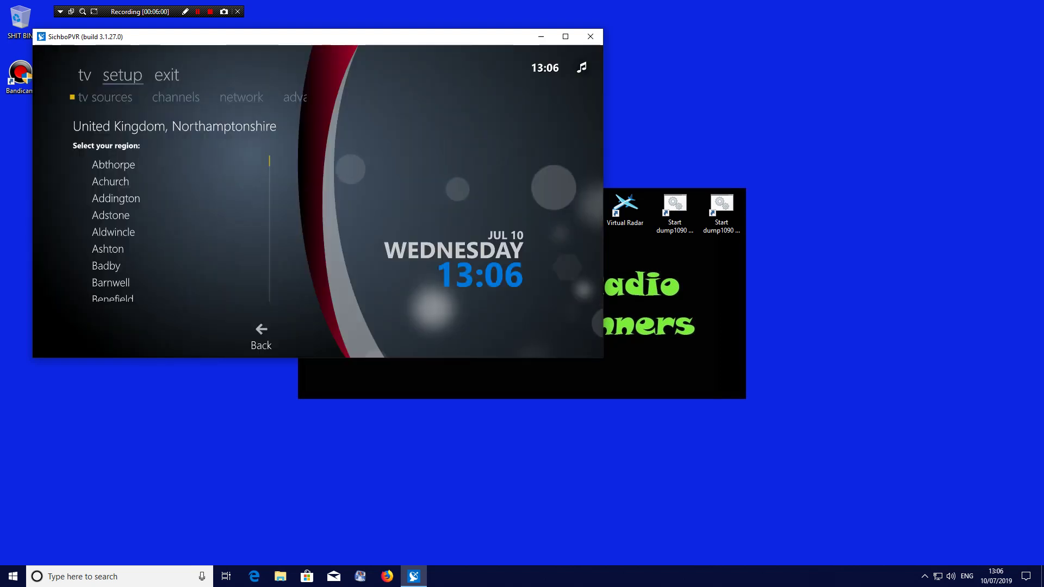
key("f")
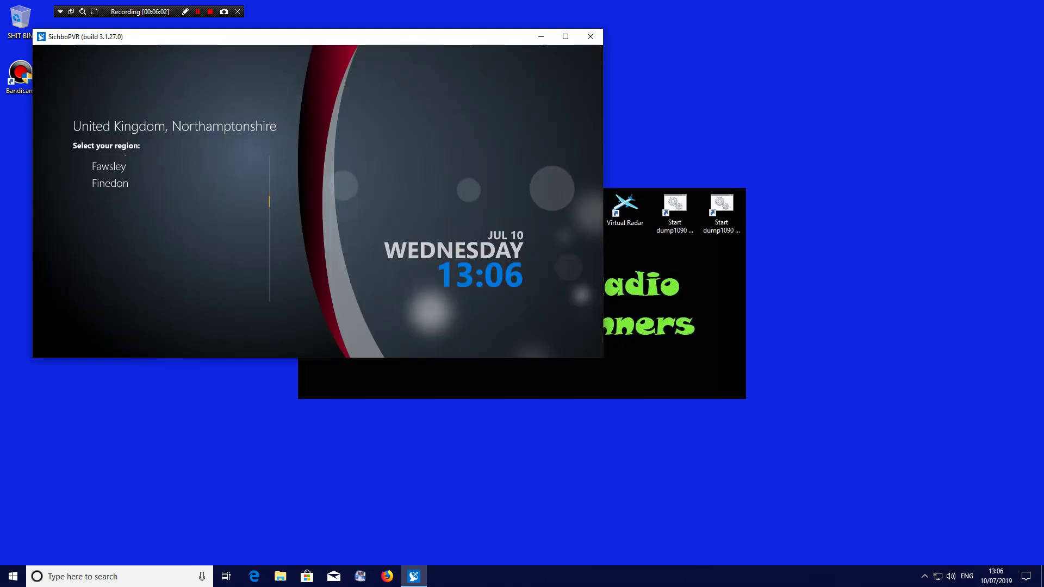
key("Down")
key("Down")
key("Down")
key("Down")
key("Down")
key("Down")
key("Down")
key("Down")
key("Down")
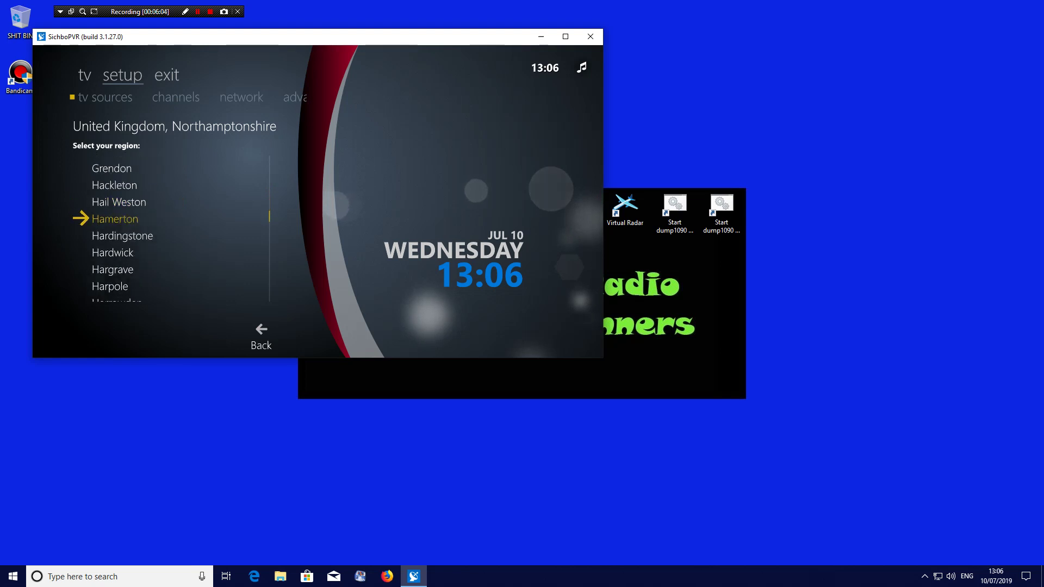
key("Down")
key("Down")
key("Down")
key("Down")
key("Down")
key("Down")
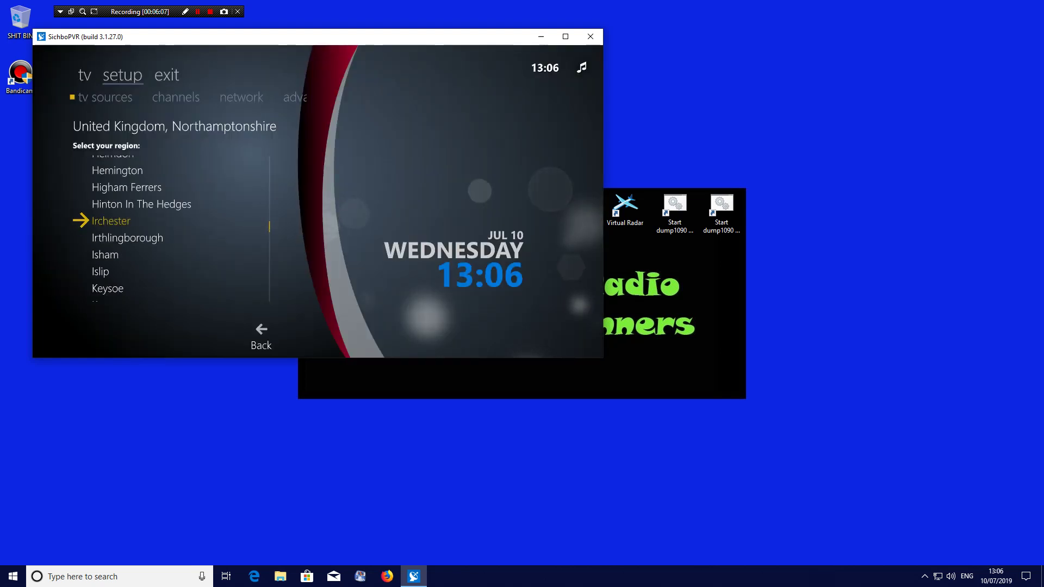
key("Down")
key("Down")
key("Down")
key("Down")
key("Down")
key("Down")
key("Down")
key("Down")
key("Down")
key("Down")
key("Down")
key("Down")
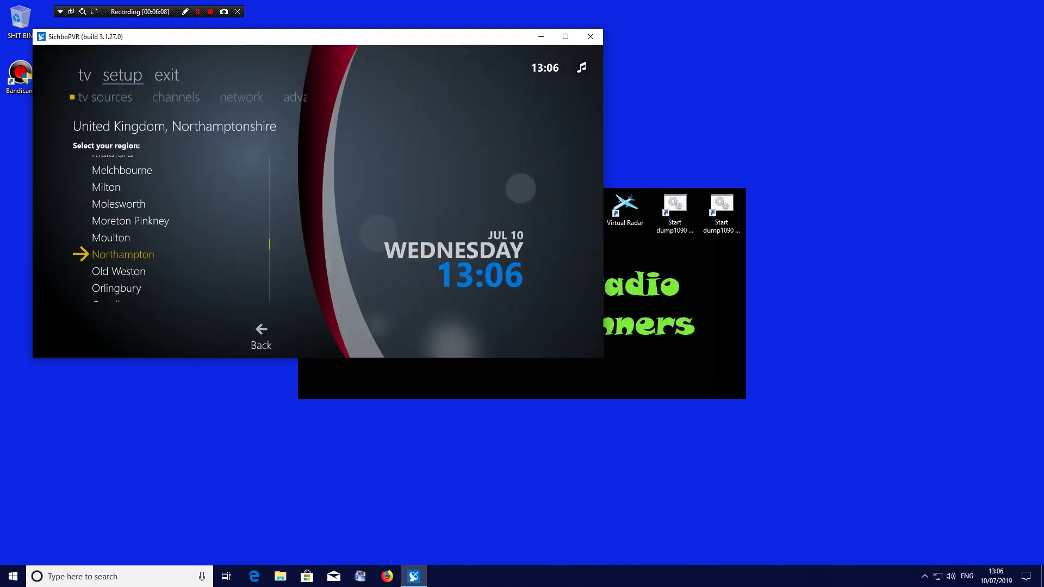
key("Down")
key("Down")
key("Down")
key("Up")
key("Up")
key("Up")
key("Up")
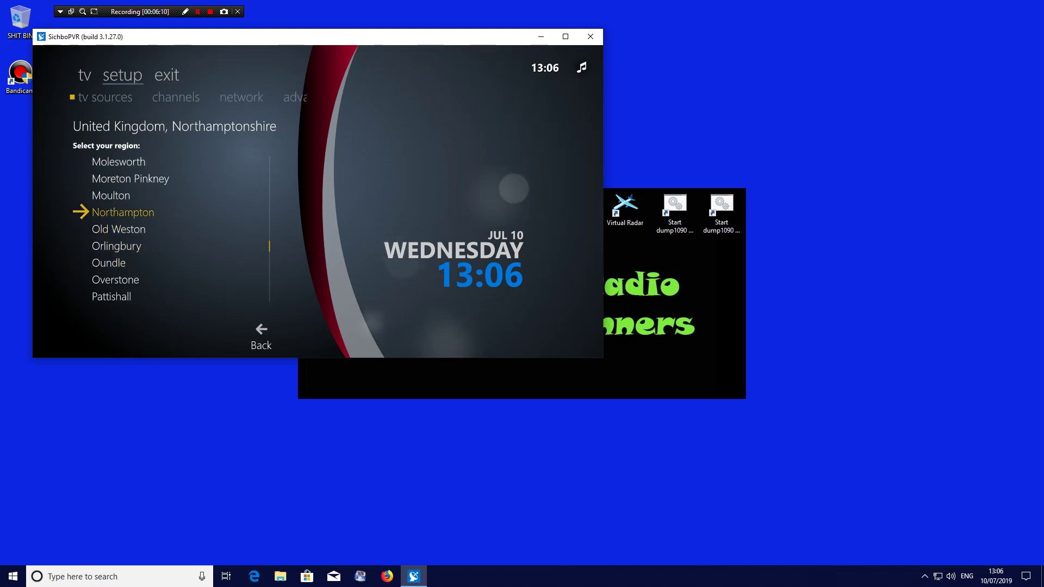
key("Return")
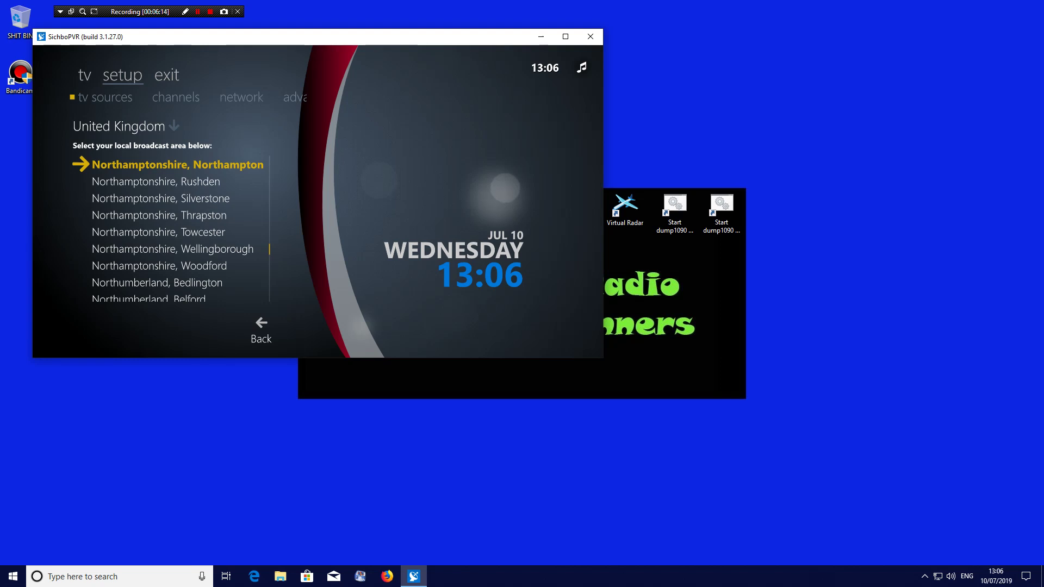
key("Return")
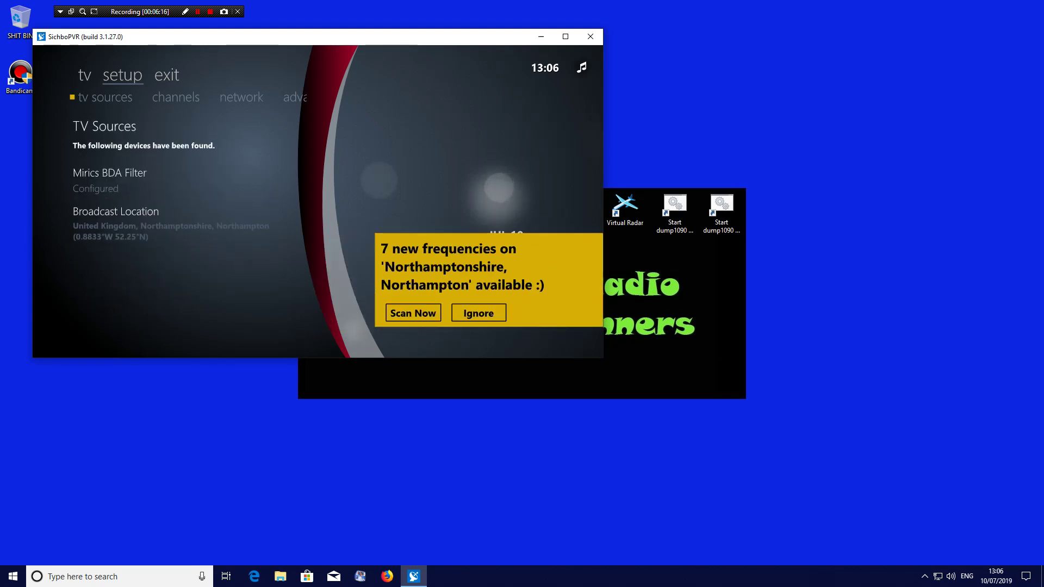
Step: Choose Scan Now to scan the 7 new Northampton frequencies
key("Down")
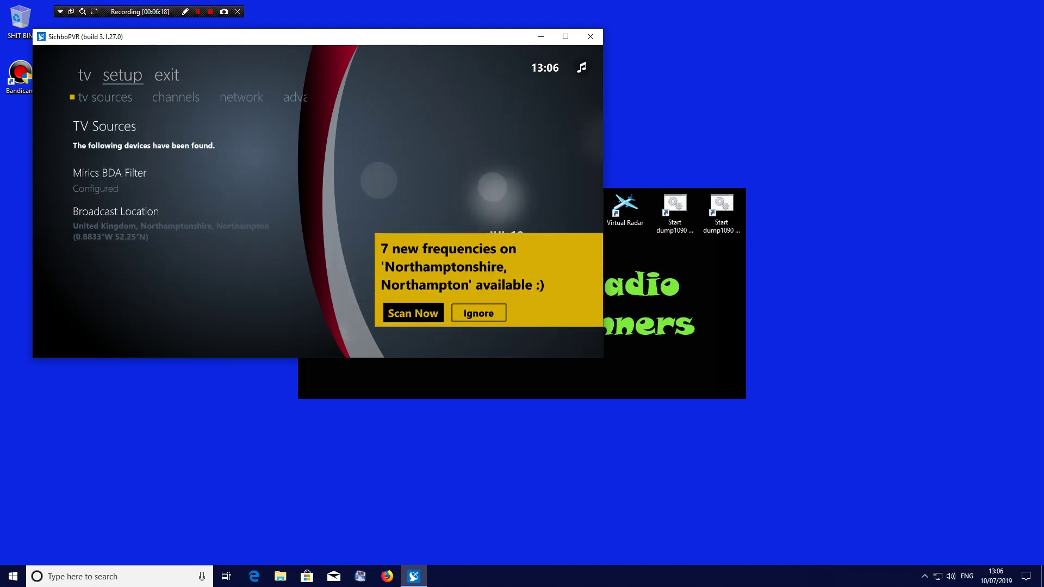
key("Return")
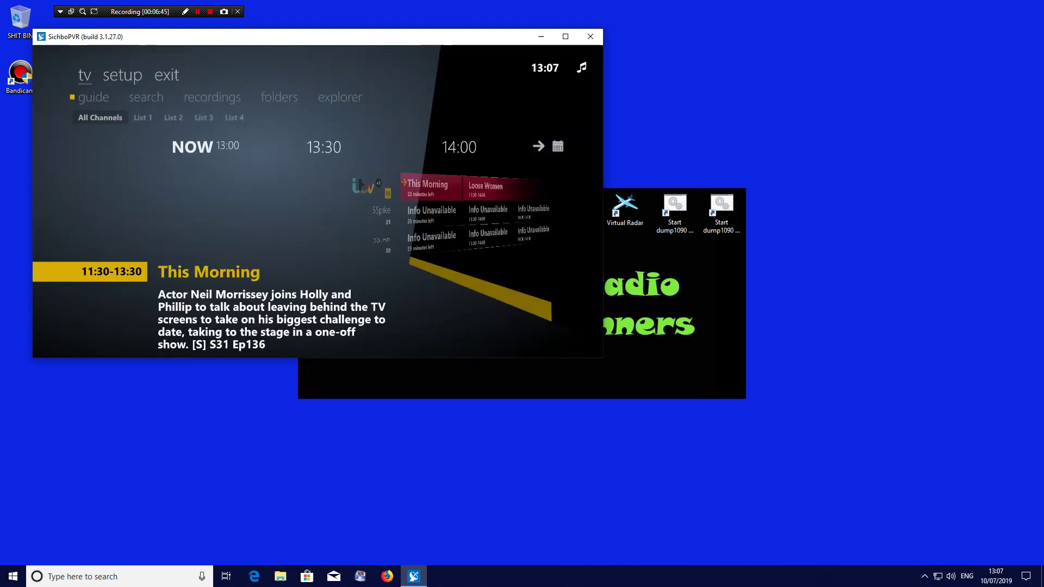
Step: Step through the guide's programmes, then maximize the TV guide window
key("Down")
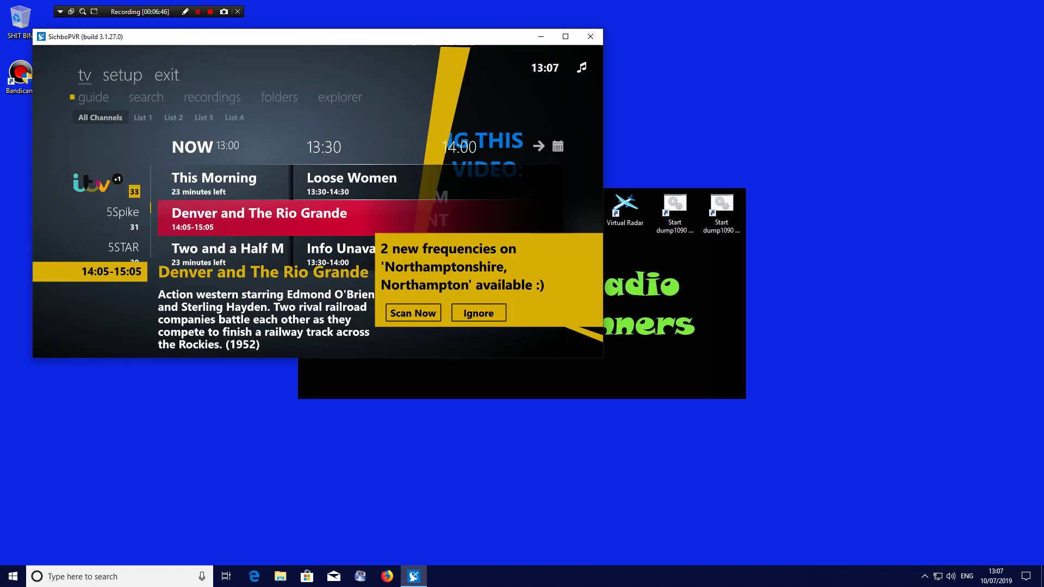
key("Return")
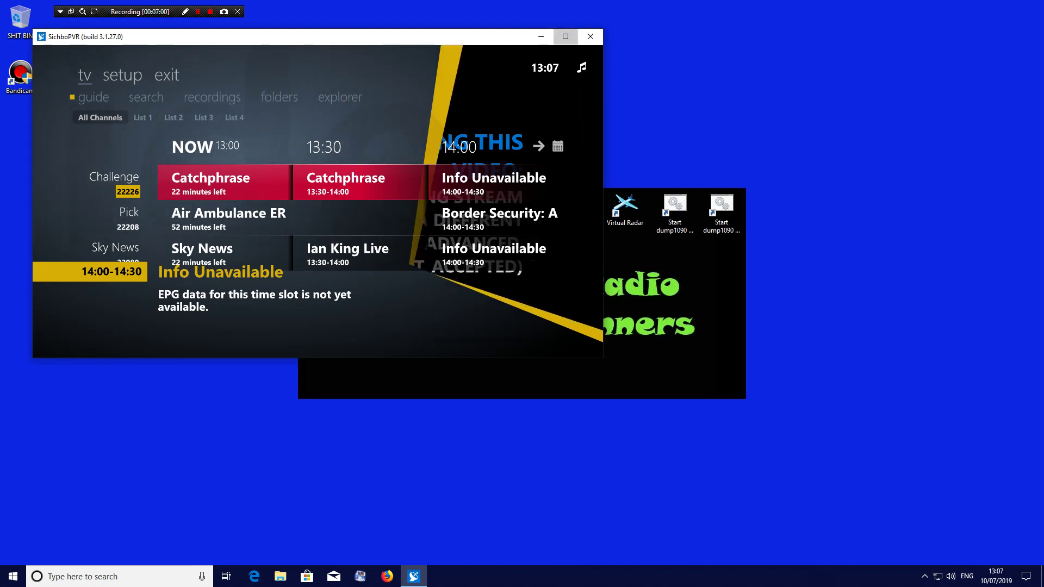
left_click(566, 36)
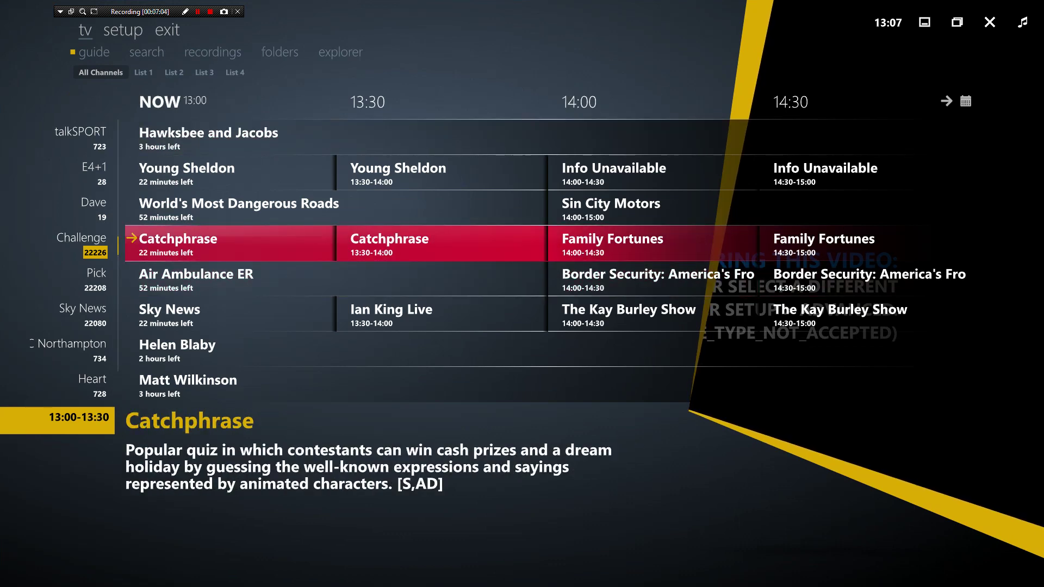
Step: Scroll the full-screen guide down past more channels to ITV2 +1, 5STAR and ITV4
key("Down")
key("Down")
key("Down")
key("Down")
key("Down")
key("Down")
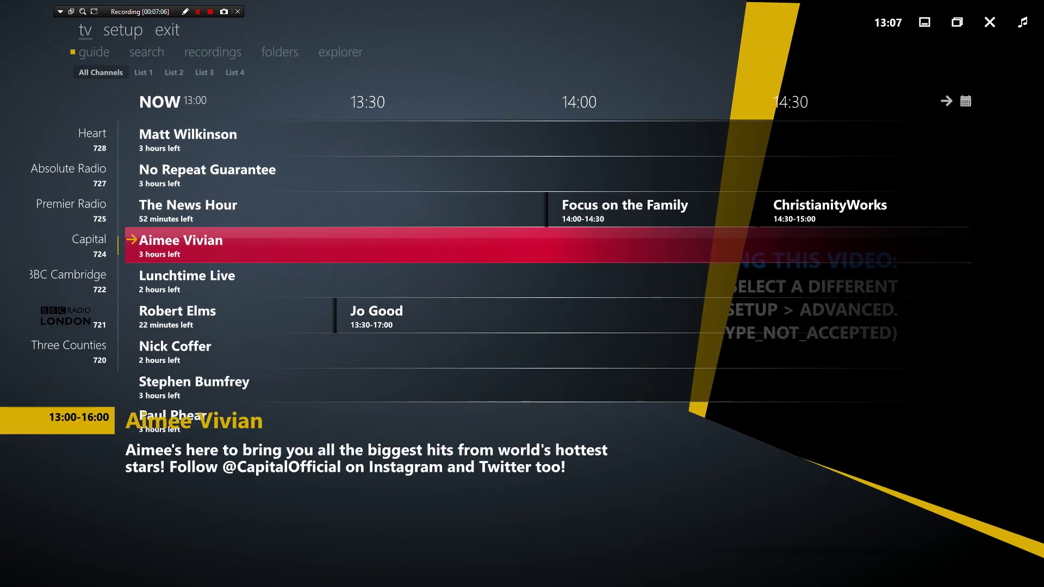
key("Down")
key("Down")
key("Down")
key("Down")
key("Down")
key("Down")
key("Down")
key("Down")
key("Down")
key("Down")
key("Down")
key("Down")
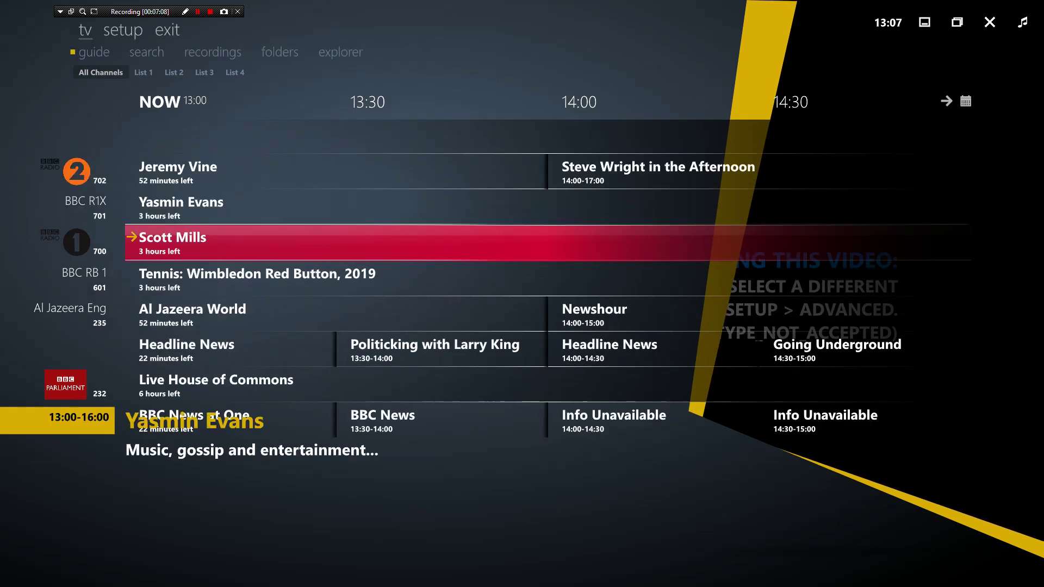
key("Down")
key("Down")
key("Down")
key("Down")
key("Down")
key("Down")
key("Down")
key("Down")
key("Down")
key("Down")
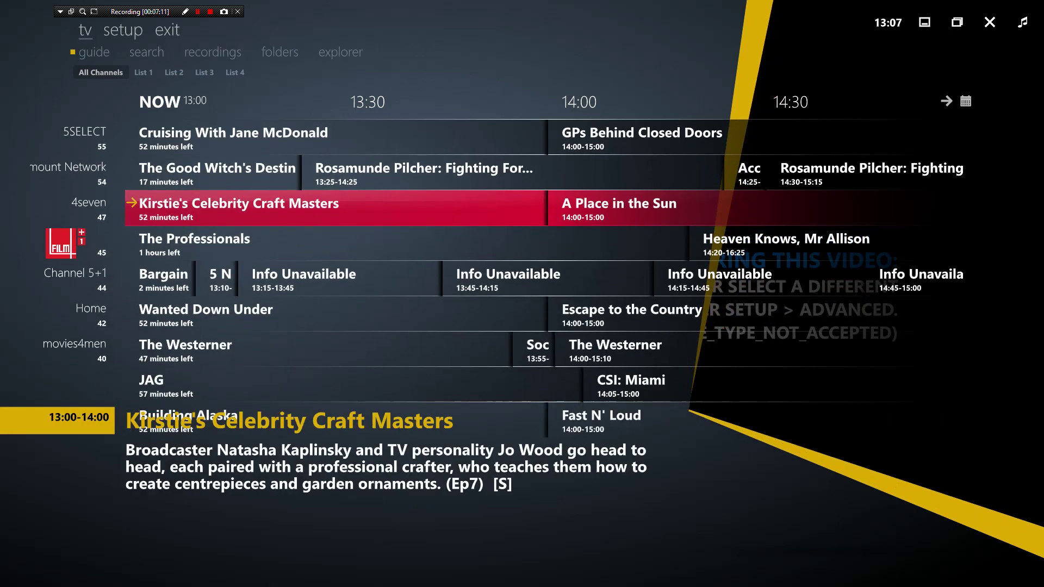
key("Down")
key("Down")
key("Down")
key("Down")
key("Down")
key("Down")
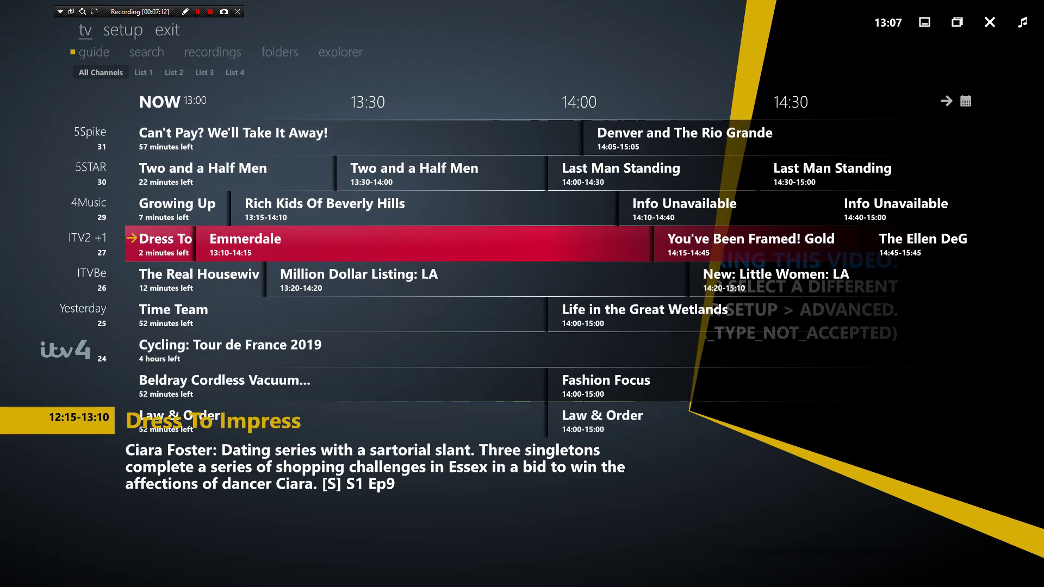
key("Down")
key("Down")
key("Down")
key("Down")
key("Down")
key("Down")
key("Down")
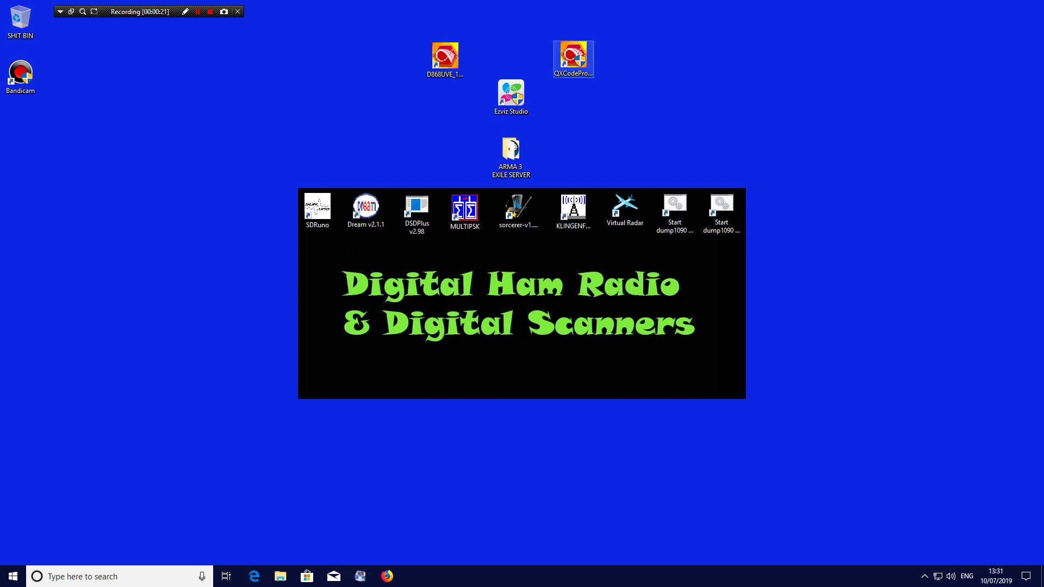
right_click(447, 61)
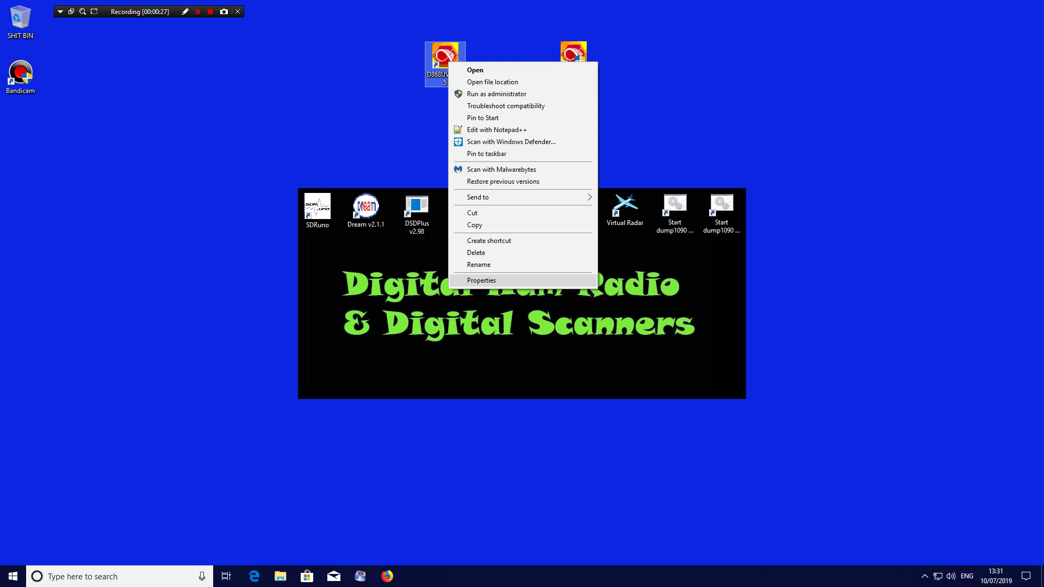
key("Escape")
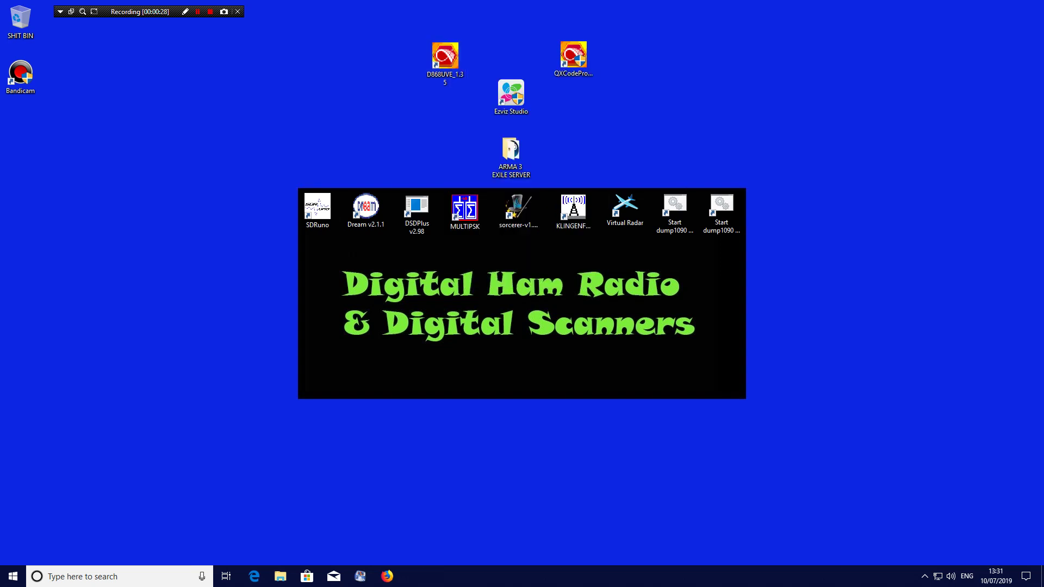